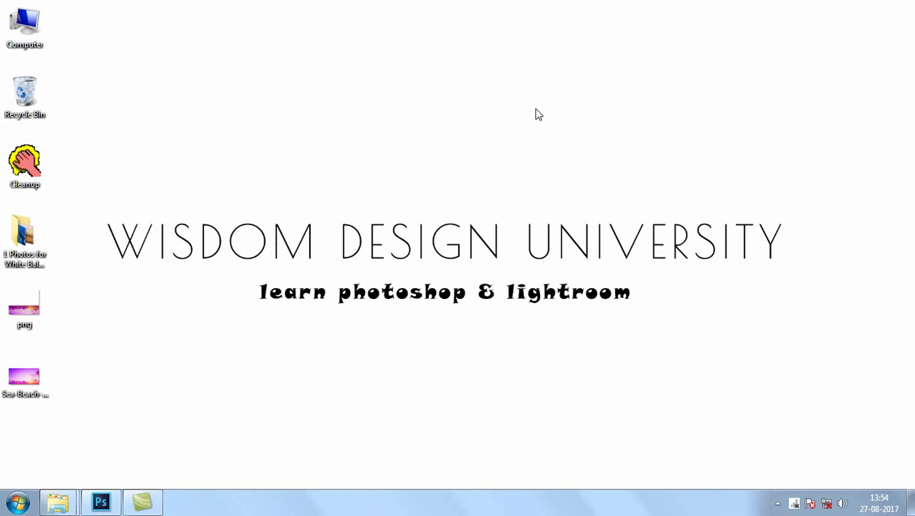
Bring the Photoshop window to the front from the Windows taskbar
click(111, 507)
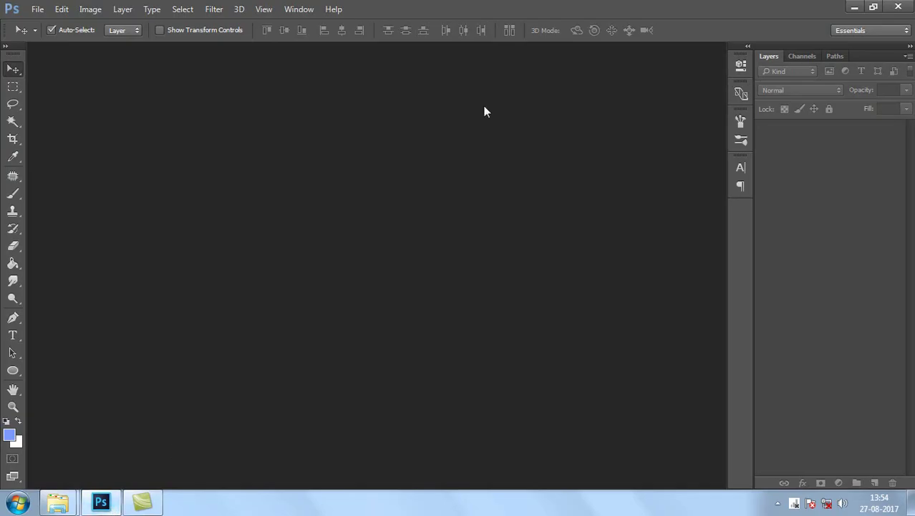
Create a new 18 × 12 inch document at 300 pixels per inch
click(36, 8)
click(49, 24)
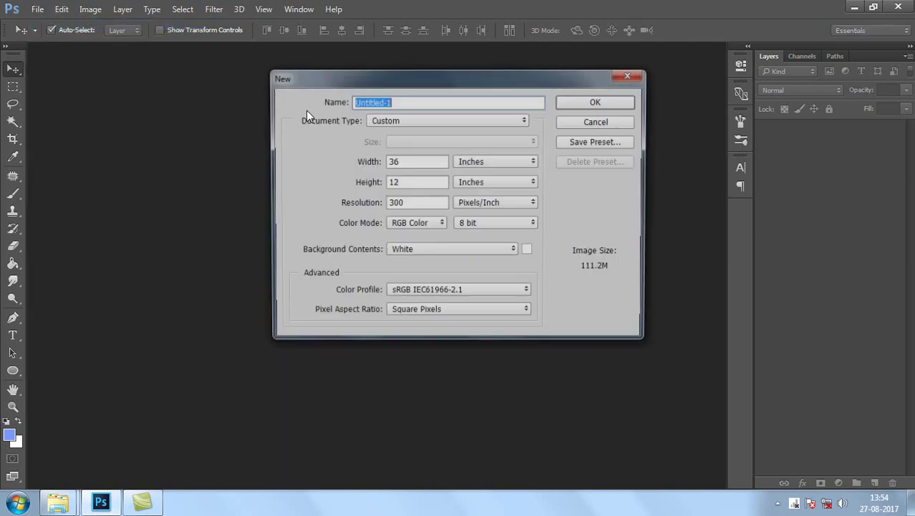
click(431, 161)
text(18)
key(Tab)
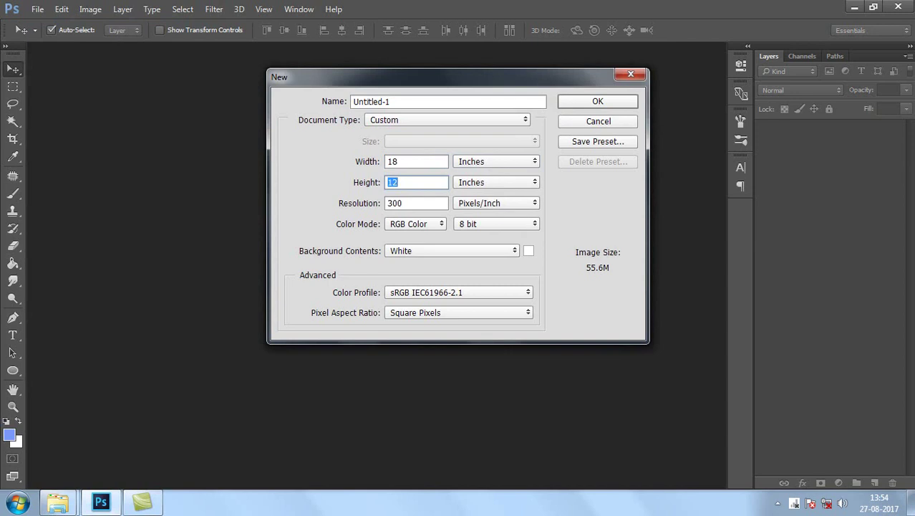
text(12)
click(608, 103)
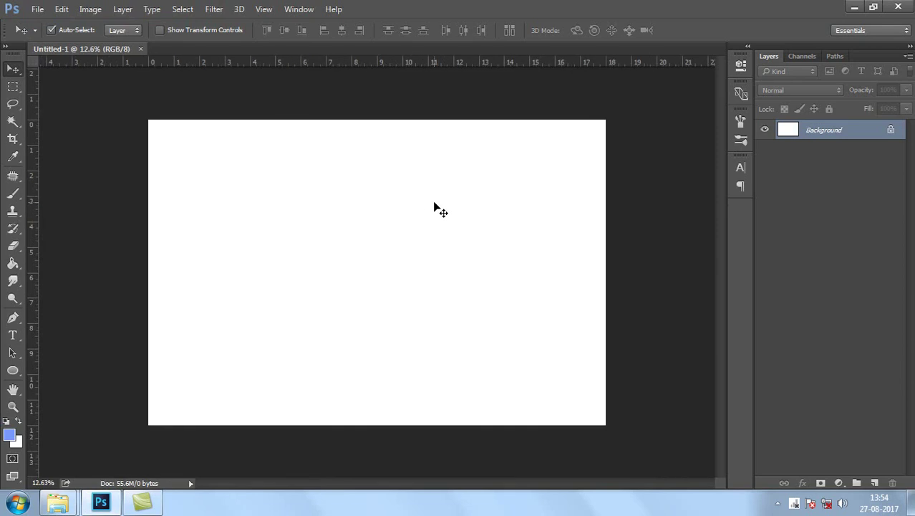
Open the Sea-Beach-Wallpaper-Sunset-7.jpg sunset image
click(35, 11)
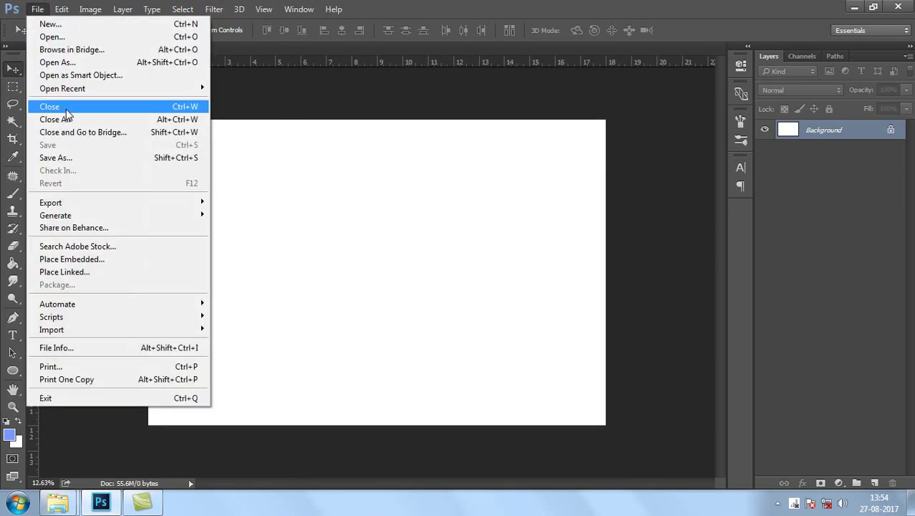
click(43, 35)
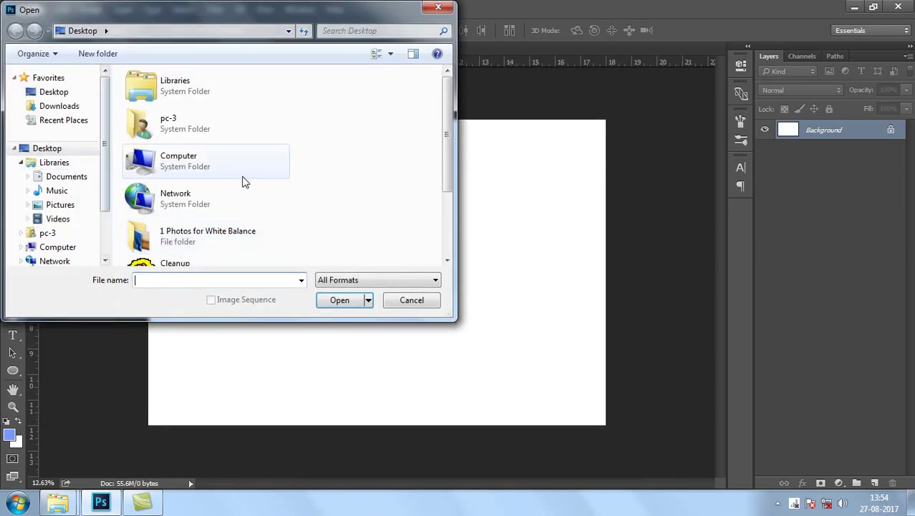
scroll(448, 111, down, 3)
double_click(213, 245)
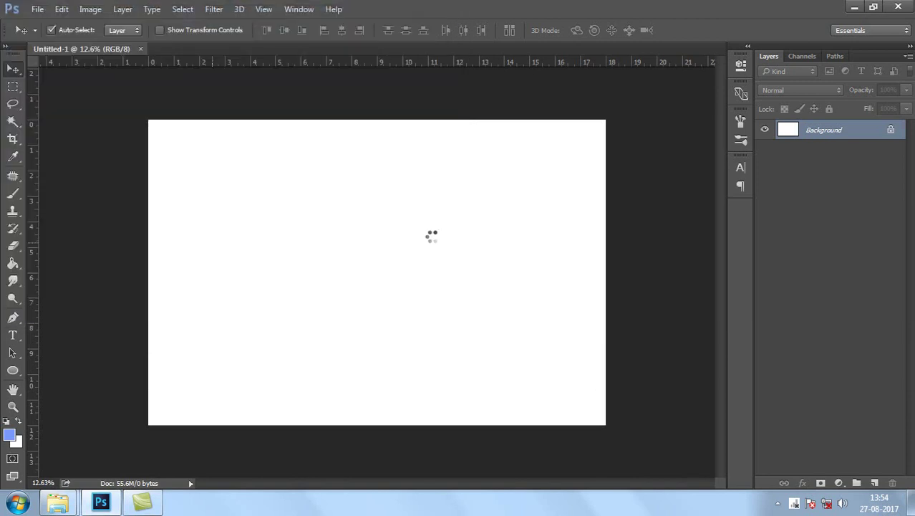
Drag the sunset image into Untitled-1 as Layer 1 and close its source window
key(ctrl+minus)
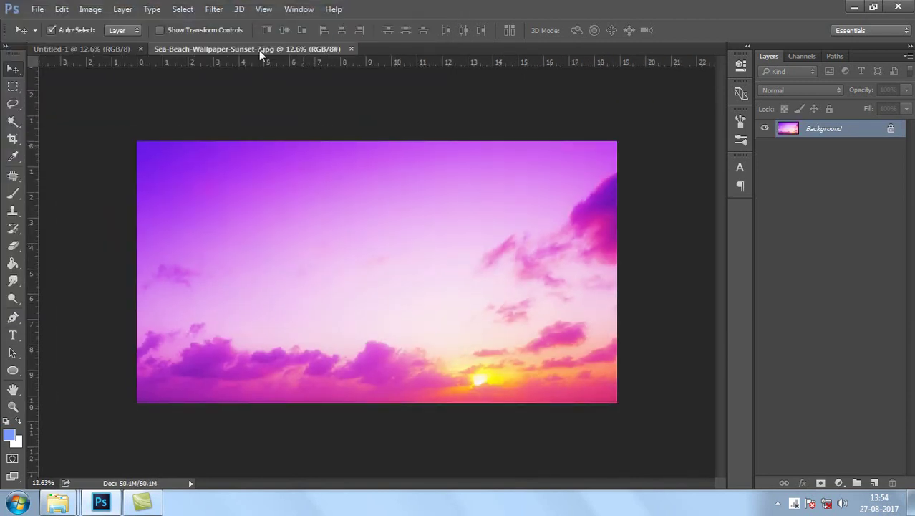
drag(247, 49, 533, 352)
drag(459, 288, 208, 179)
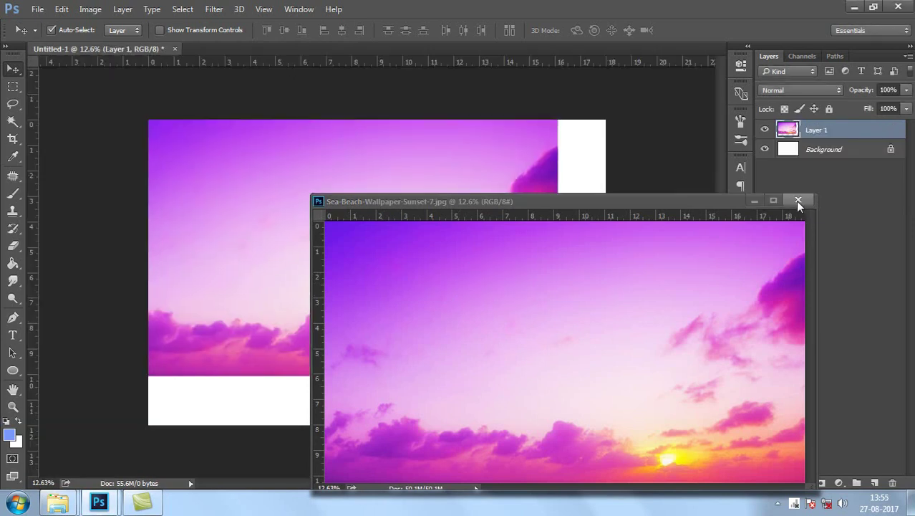
click(798, 199)
Scale and move the sunset layer to span the canvas width along the top
key(ctrl+t)
mouse_move(460, 323)
mouse_down()
mouse_move(497, 282)
mouse_move(492, 270)
mouse_up()
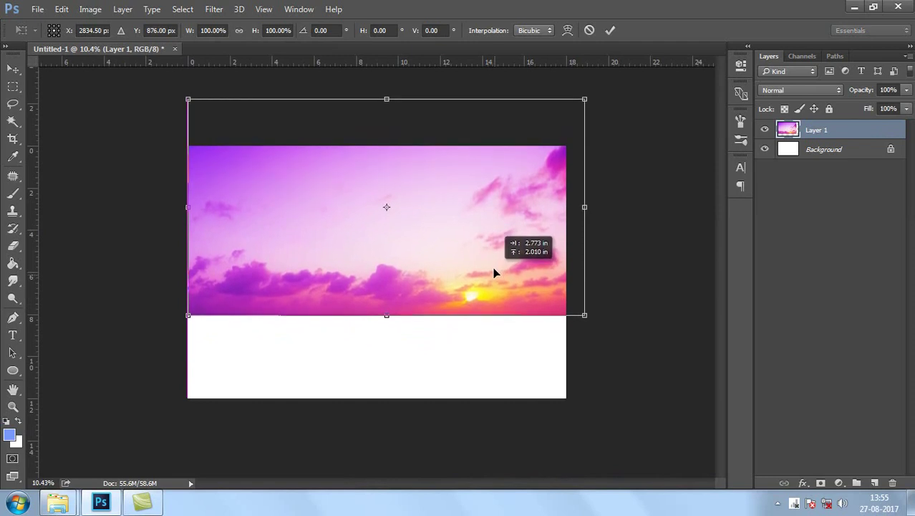
drag(587, 95, 565, 108)
key(shift+Up)
key(shift+Up)
key(shift+Up)
key(shift+Up)
key(shift+Up)
key(shift+Up)
key(shift+Up)
key(shift+Up)
key(shift+Up)
key(shift+Up)
key(shift+Up)
key(shift+Up)
key(shift+Up)
key(shift+Up)
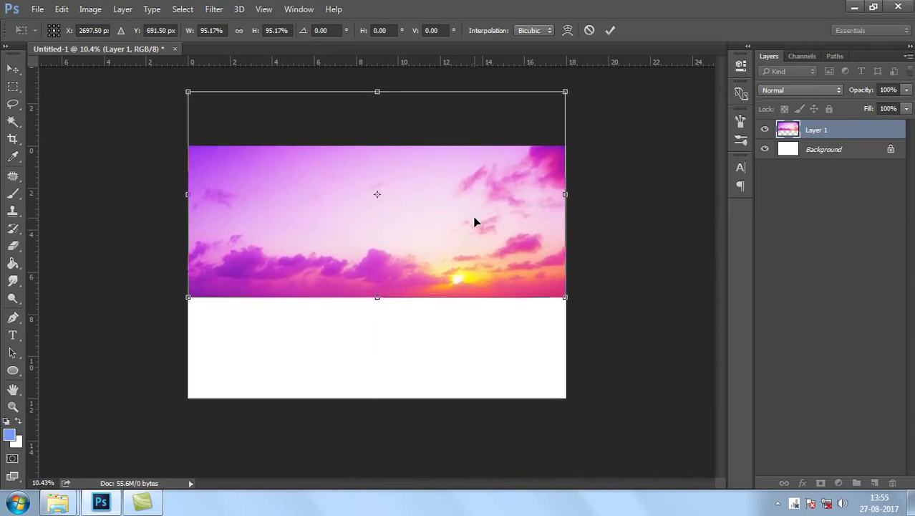
key(Return)
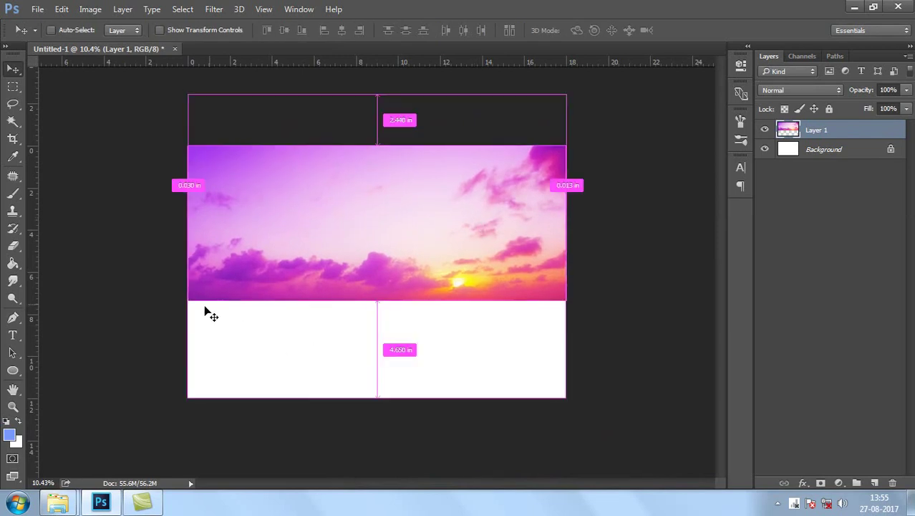
Fine-tune the sky's size and position with a second small transform
key(ctrl+t)
drag(183, 300, 180, 301)
drag(252, 261, 251, 263)
key(Return)
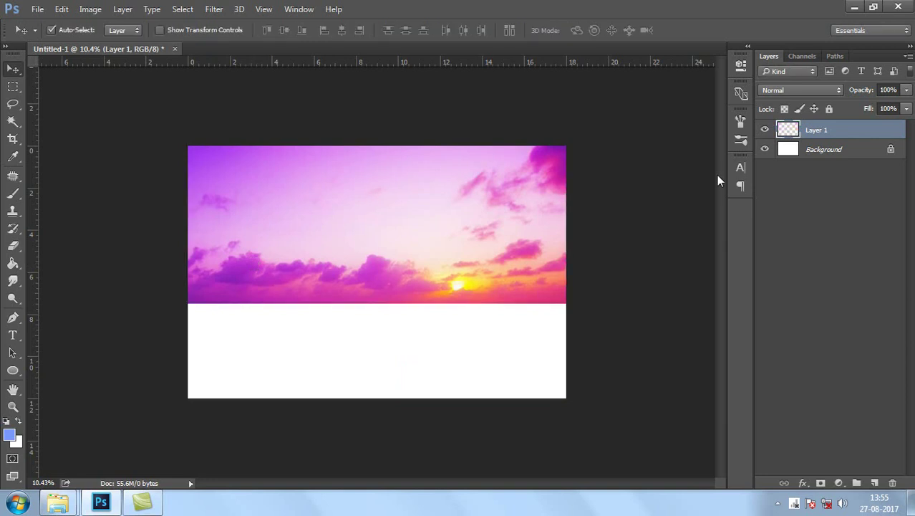
double_click(824, 130)
click(861, 136)
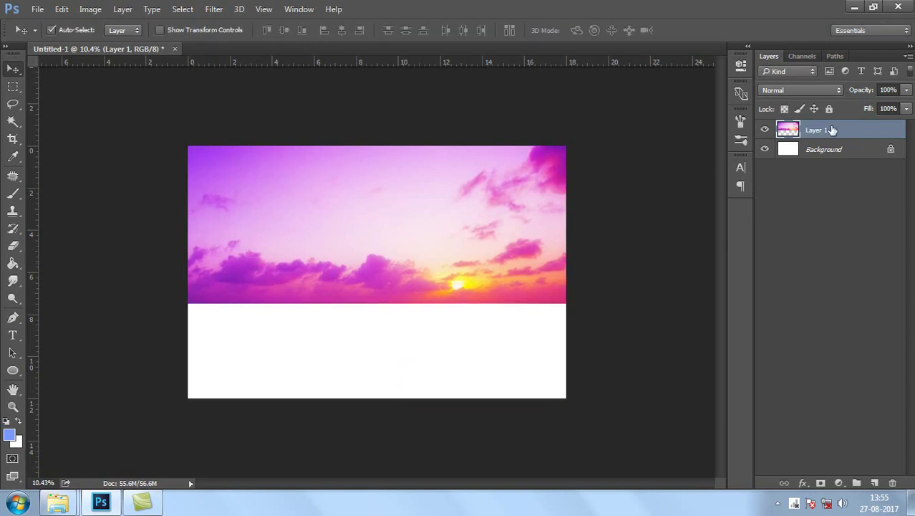
Duplicate Layer 1, flip the copy vertically, and place it under the horizon
drag(853, 130, 875, 481)
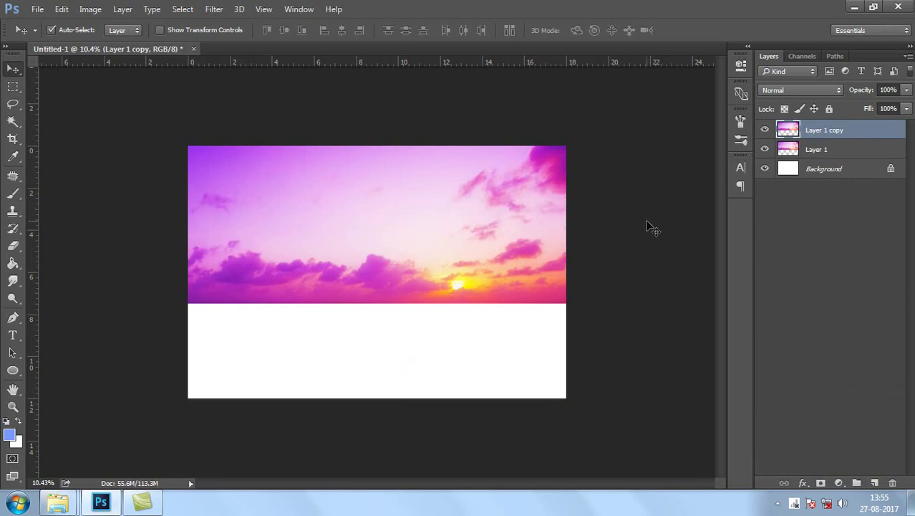
key(ctrl+t)
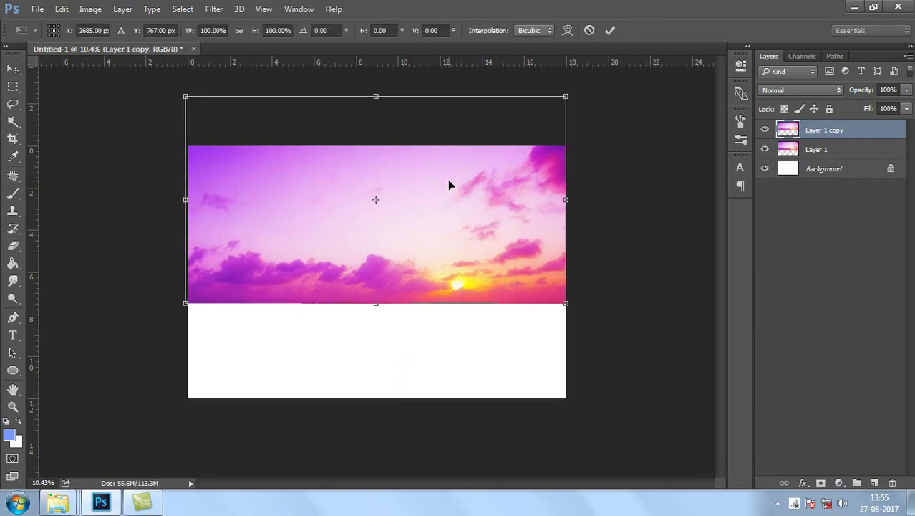
right_click(449, 181)
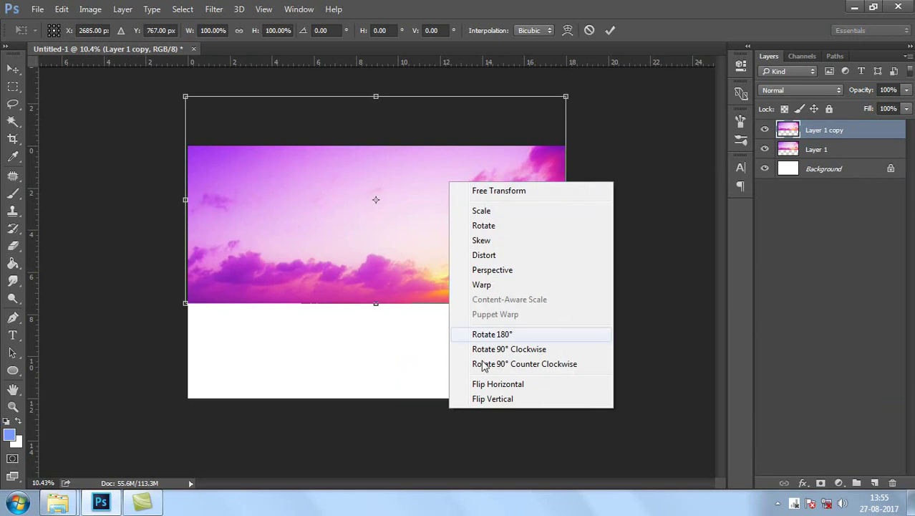
click(492, 399)
mouse_move(416, 156)
mouse_down()
mouse_move(414, 373)
mouse_move(413, 361)
mouse_up()
key(shift+Up)
key(Return)
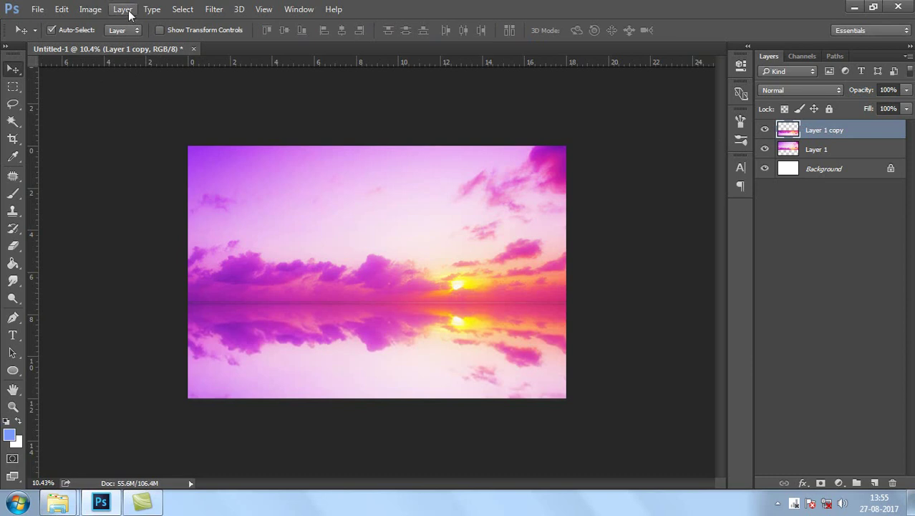
Apply a downward Path Blur to the reflection: Speed 101%, Taper 0%, End Point Speed 270 px
click(223, 14)
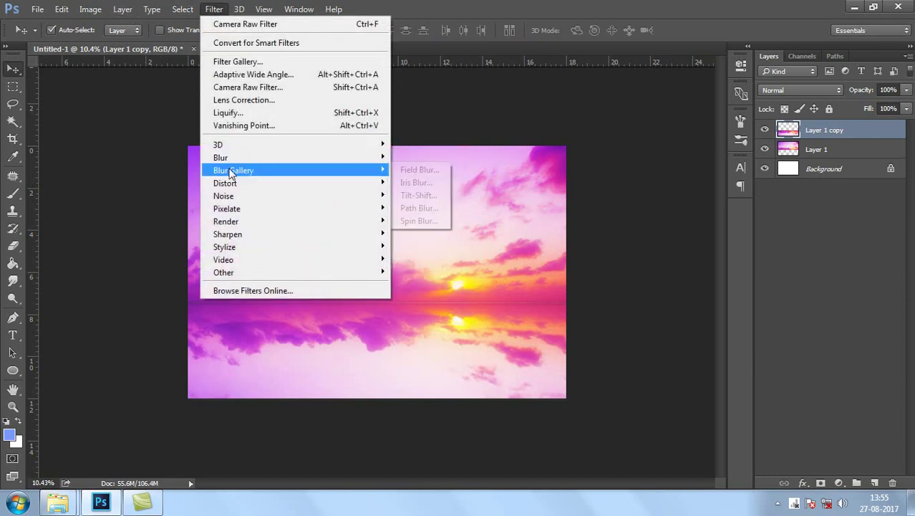
mouse_move(234, 170)
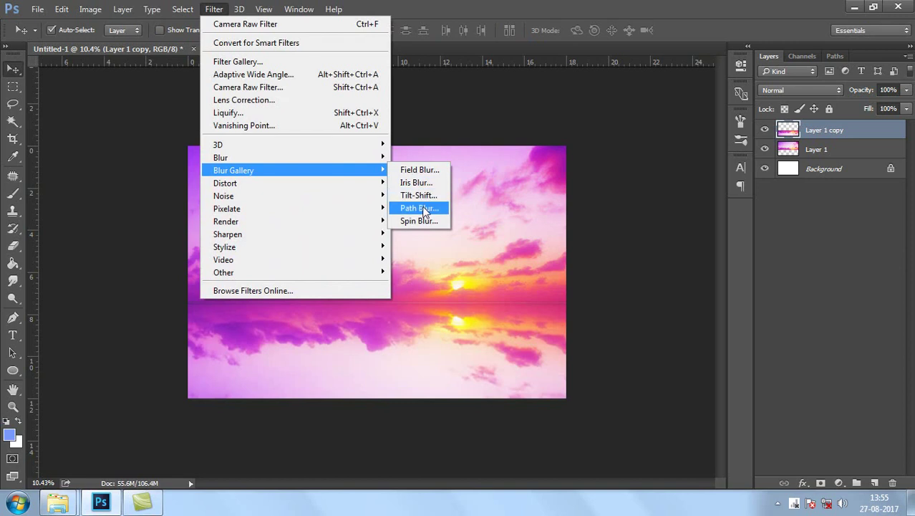
click(422, 208)
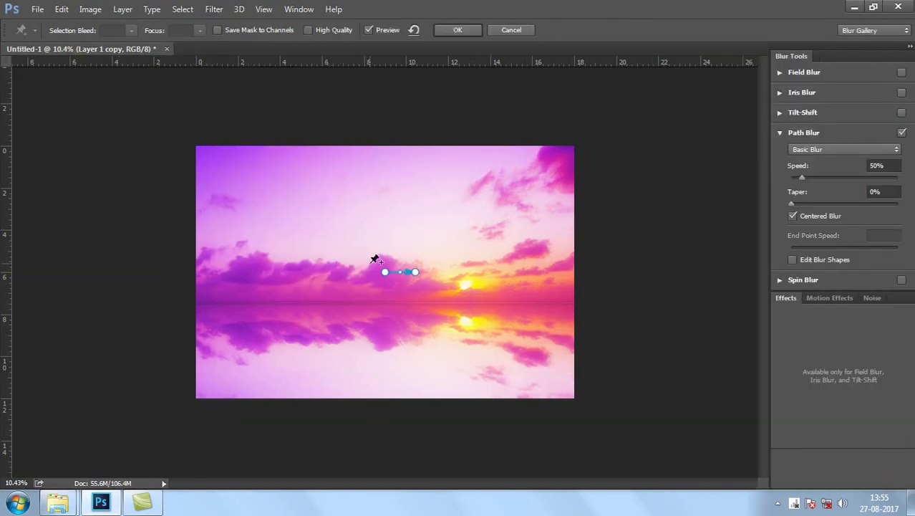
click(384, 273)
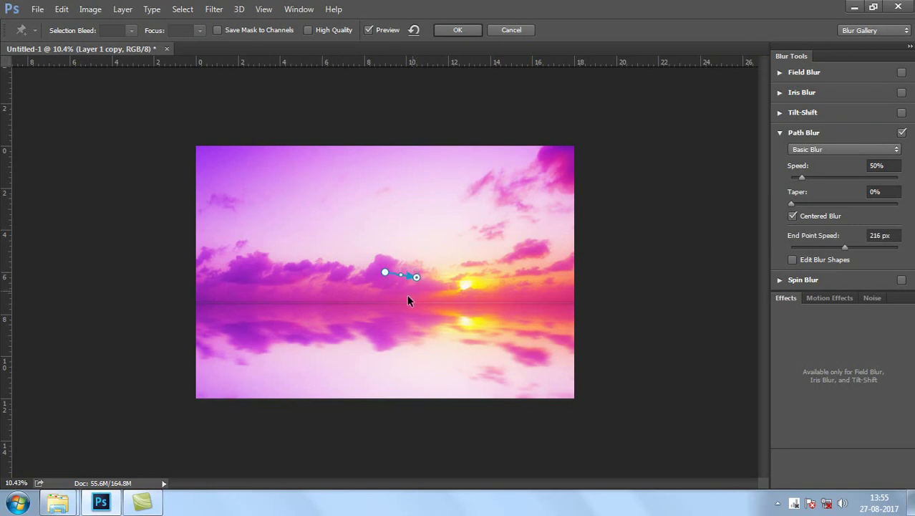
drag(402, 299, 381, 302)
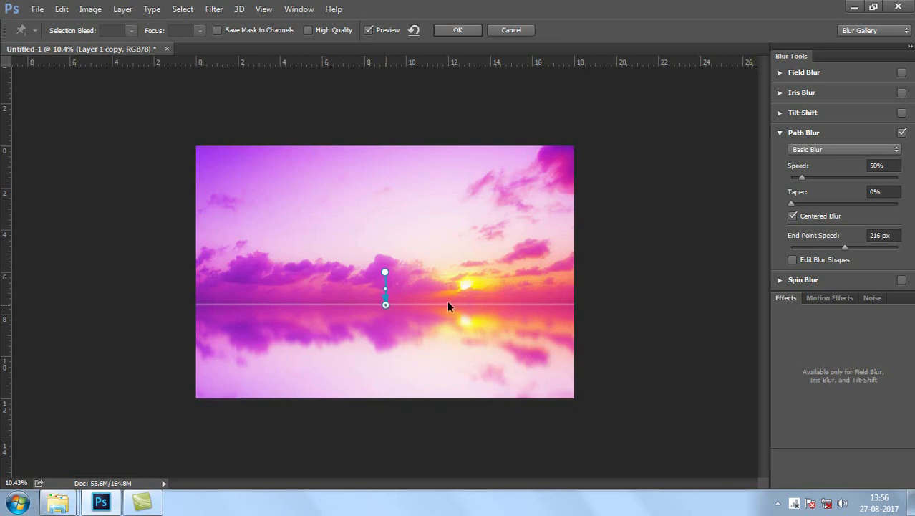
drag(803, 177, 815, 177)
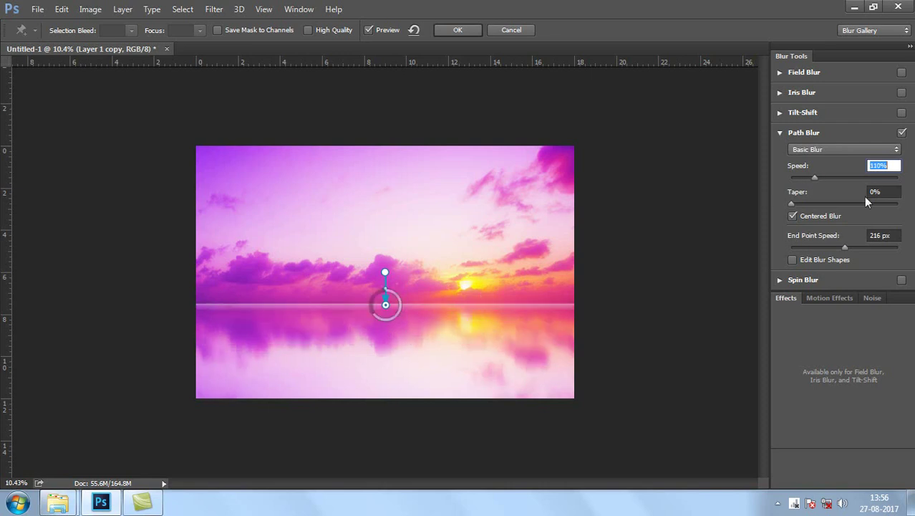
drag(814, 177, 816, 179)
drag(845, 245, 850, 246)
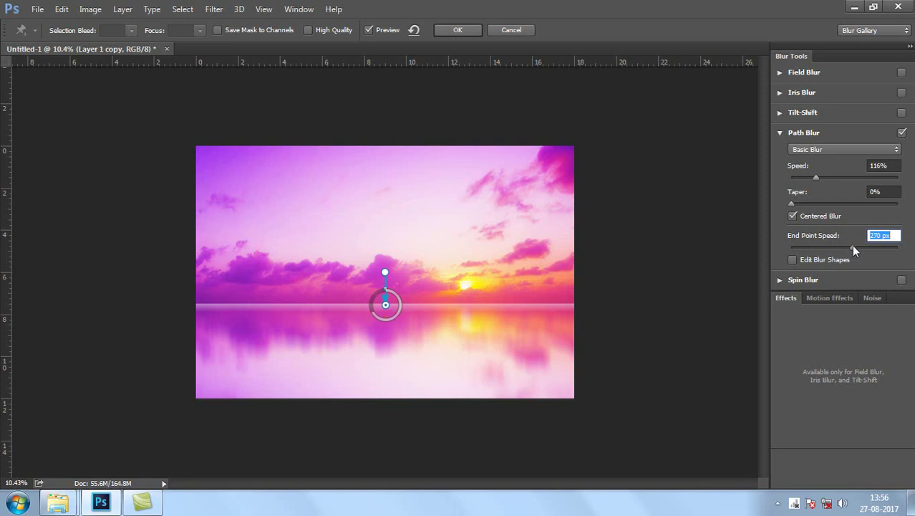
drag(815, 178, 812, 177)
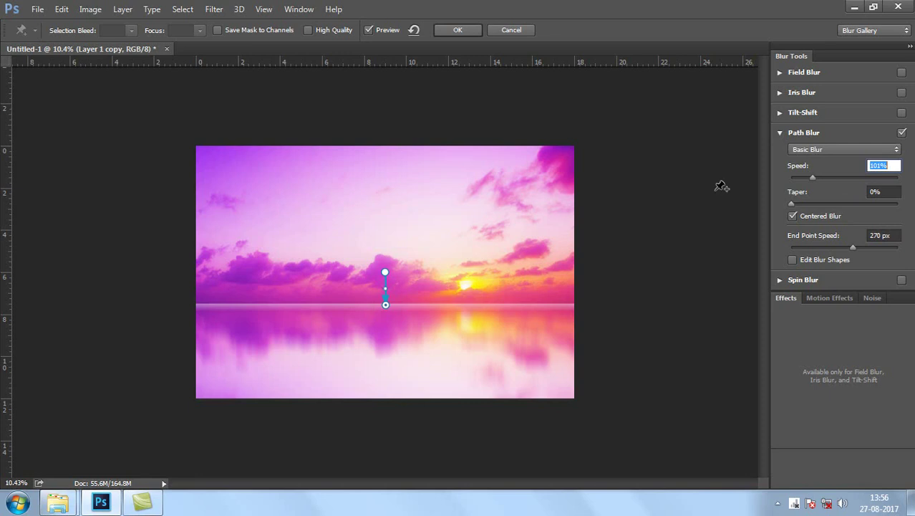
key(Return)
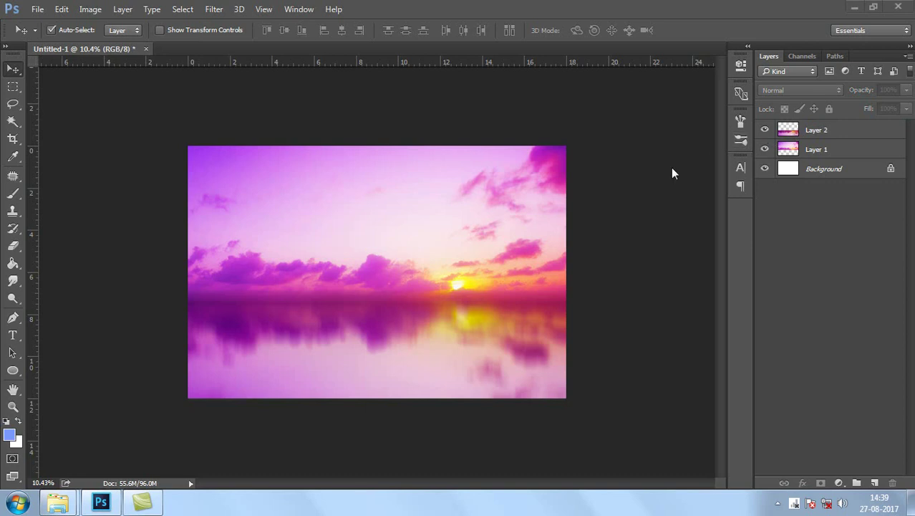
Select Layer 2 and toggle its visibility off and on to compare the blur
click(822, 131)
scroll(421, 289, up, 1)
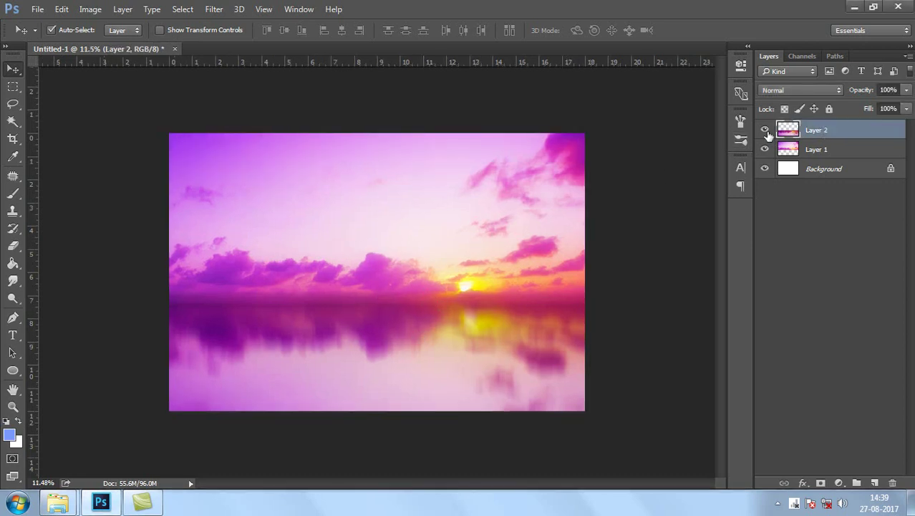
click(765, 130)
click(764, 130)
Hide Layer 2, then make a vertically flipped copy of Layer 1 below the horizon
click(765, 131)
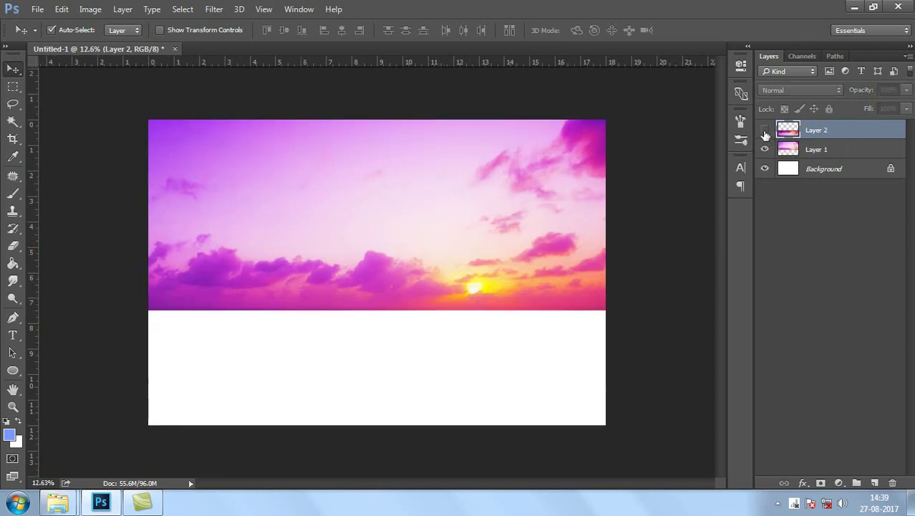
click(811, 150)
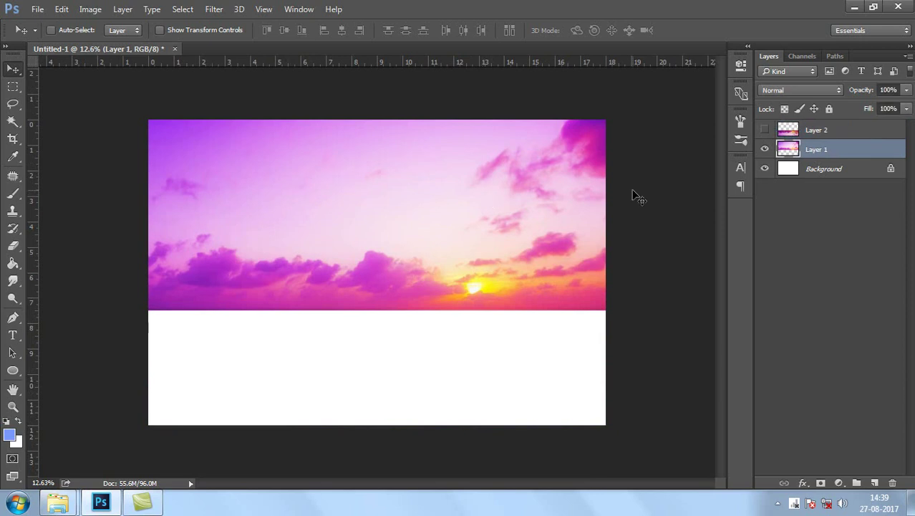
drag(827, 154, 875, 482)
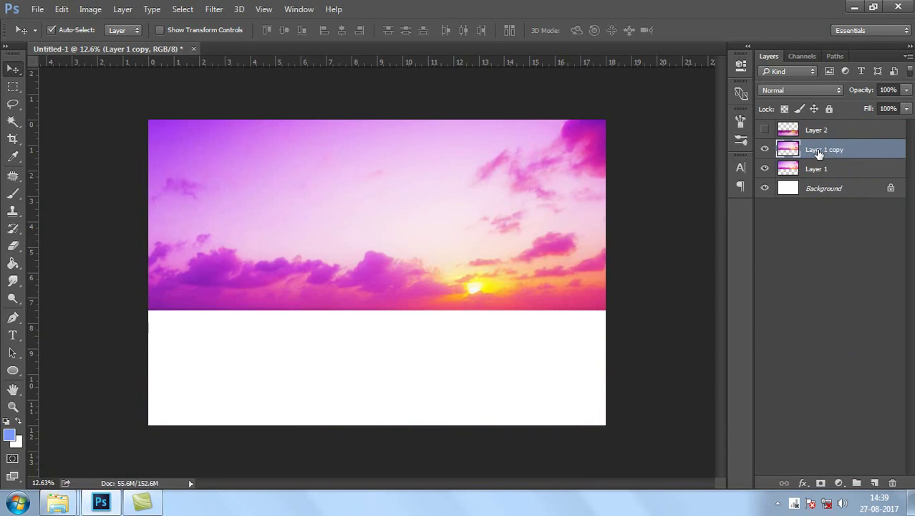
key(ctrl+t)
right_click(476, 185)
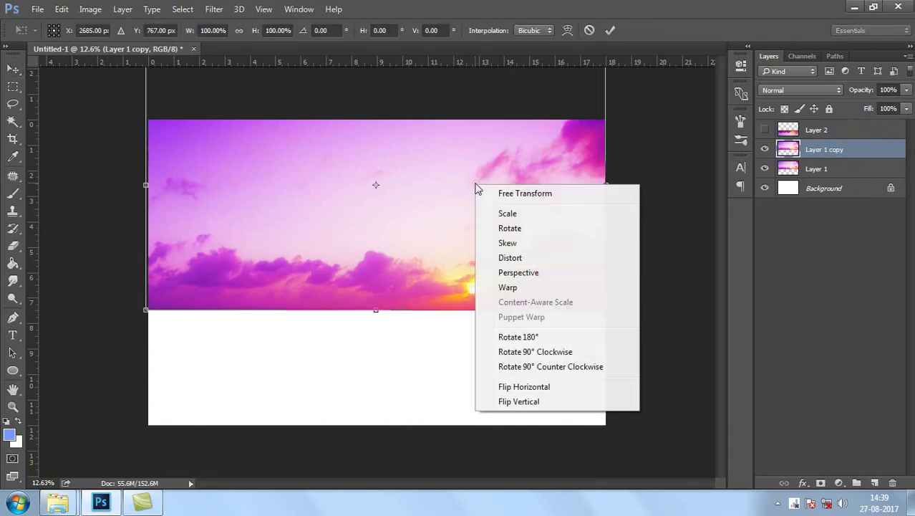
click(532, 402)
mouse_move(498, 154)
mouse_down()
mouse_move(508, 418)
mouse_move(509, 409)
mouse_up()
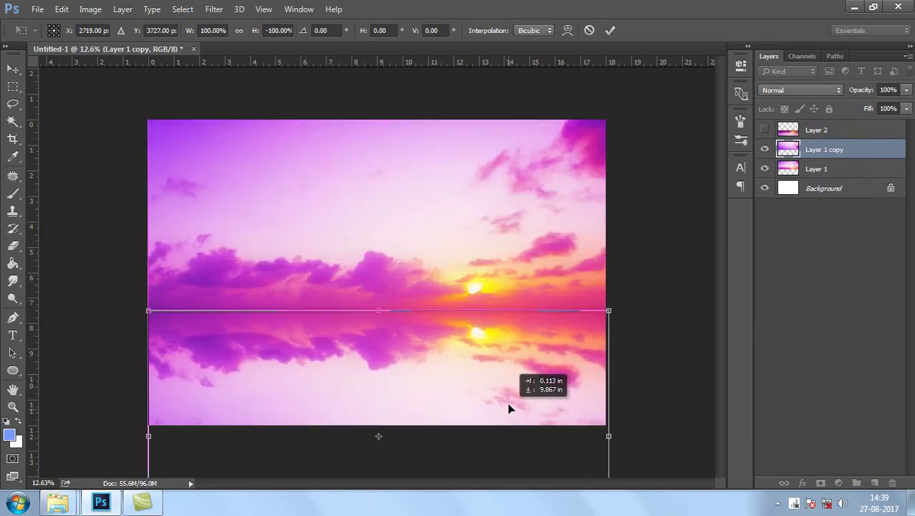
key(Return)
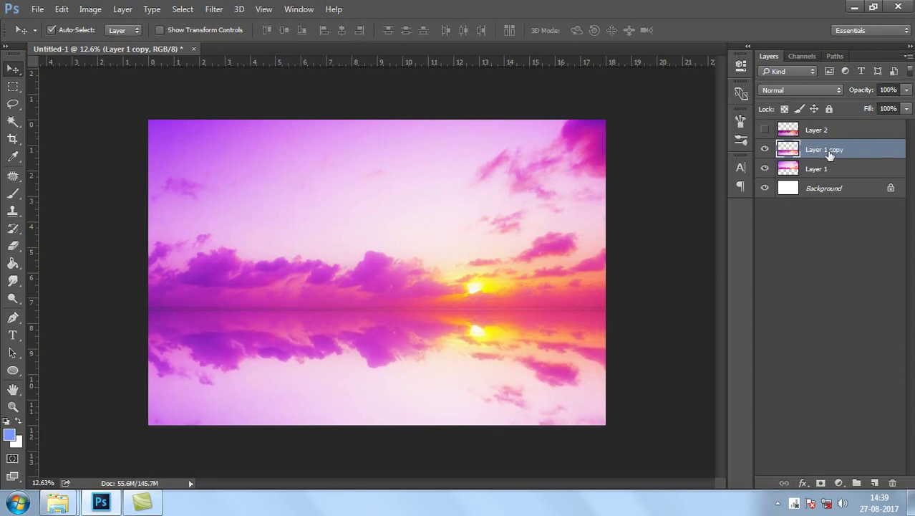
Apply a Motion Blur of angle 0° and distance 242 pixels to Layer 1 copy
click(210, 9)
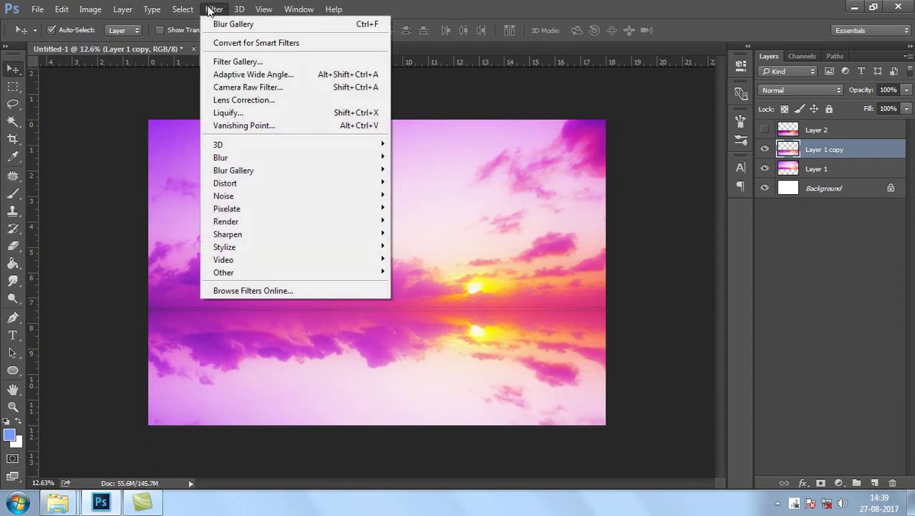
mouse_move(220, 158)
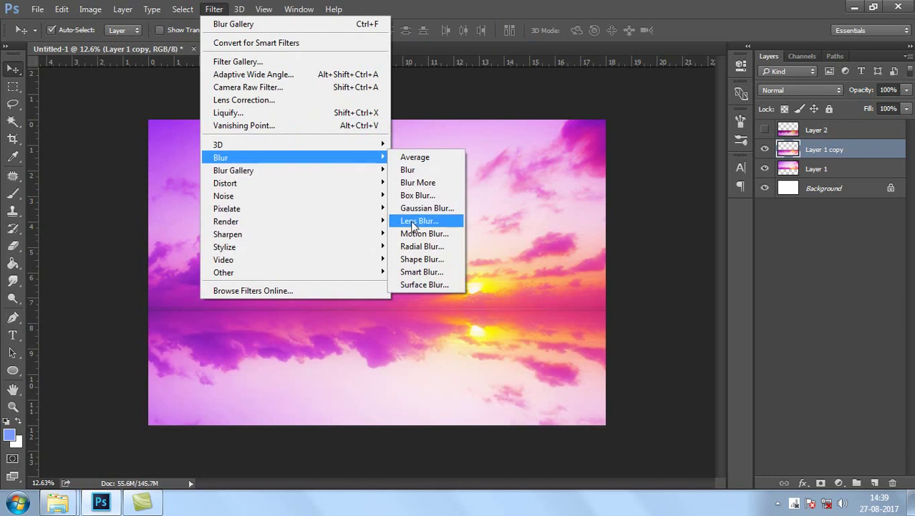
click(421, 233)
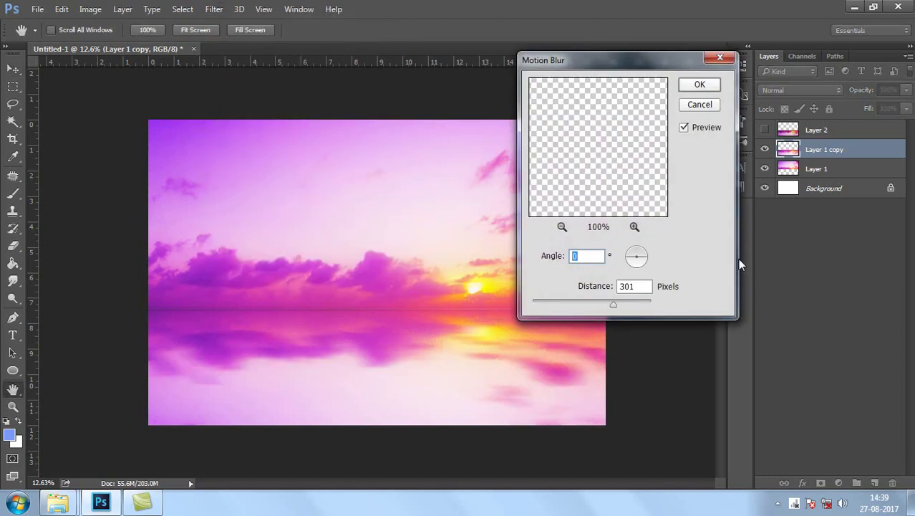
mouse_move(613, 304)
mouse_down()
mouse_move(587, 307)
mouse_move(603, 309)
mouse_up()
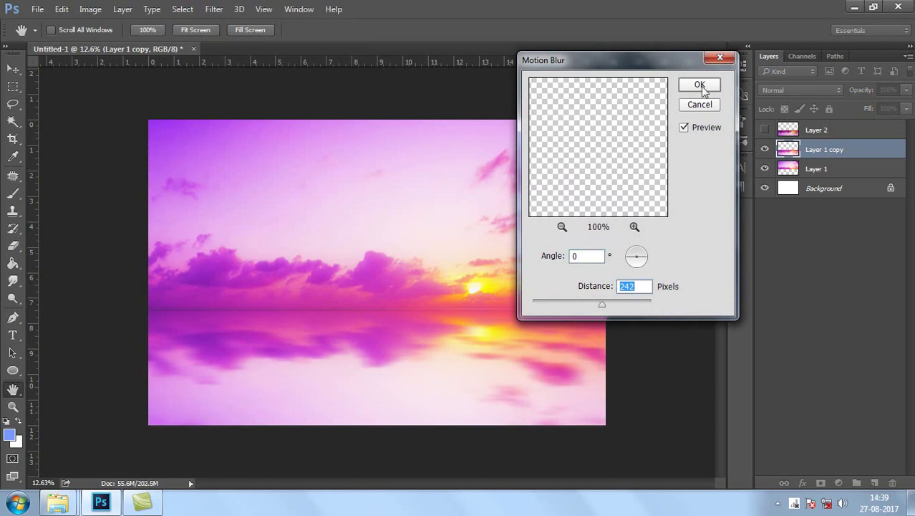
click(700, 85)
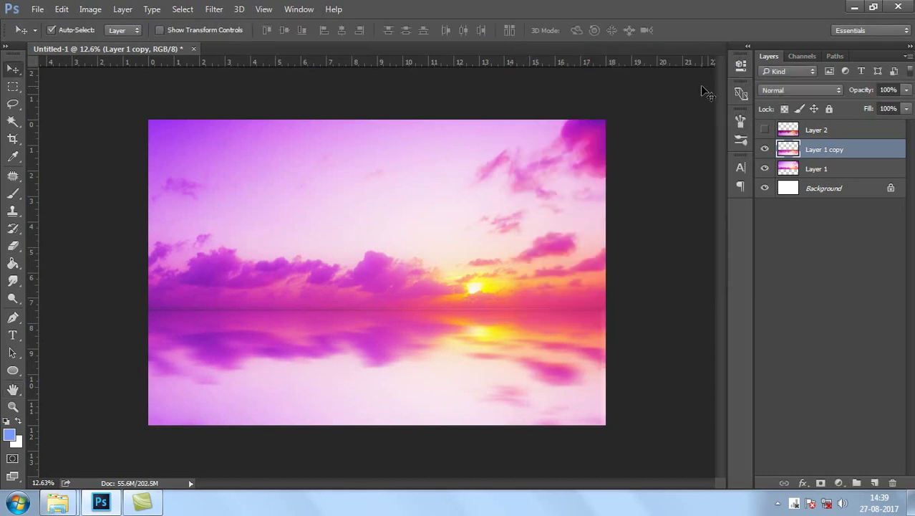
Zoom and pan in full-screen mode, then make Layer 2 visible again
scroll(494, 357, up, 1)
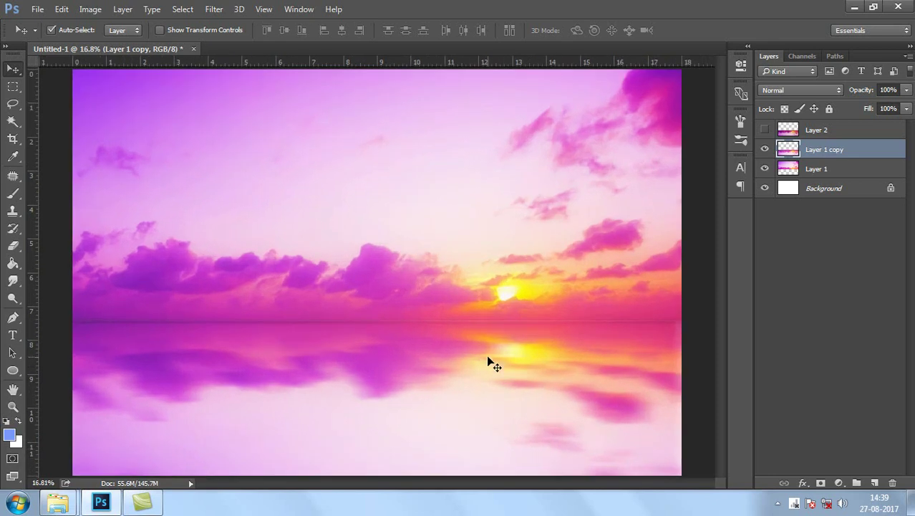
key(f)
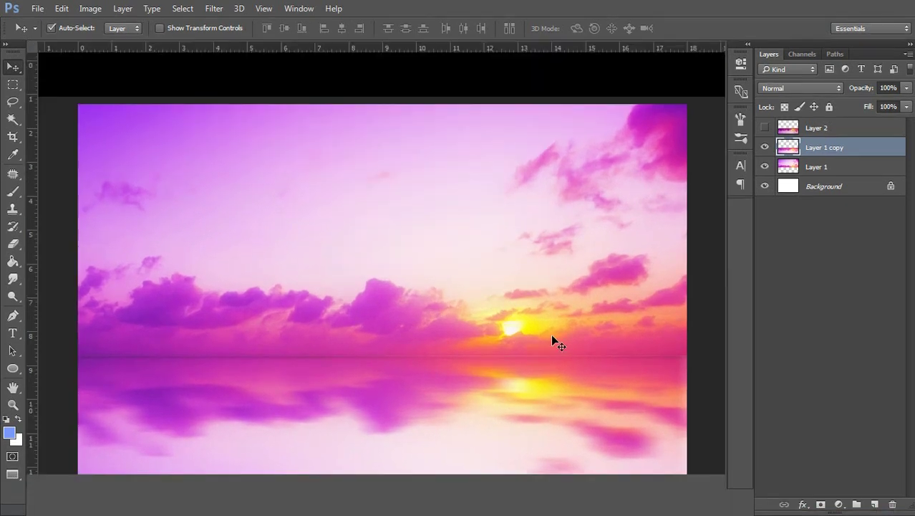
drag(551, 337, 444, 294)
scroll(444, 294, up, 1)
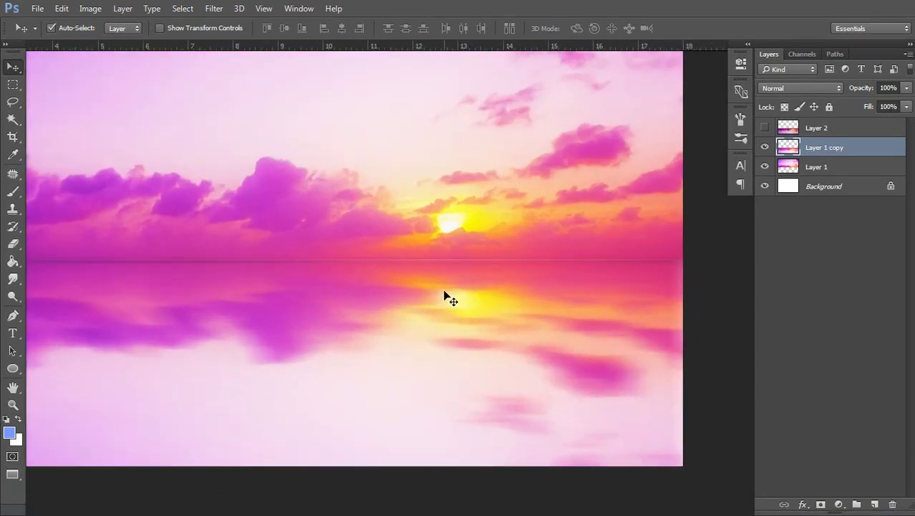
click(764, 129)
Select Layer 2, open its blending options, then pan the canvas to the reflection
click(848, 129)
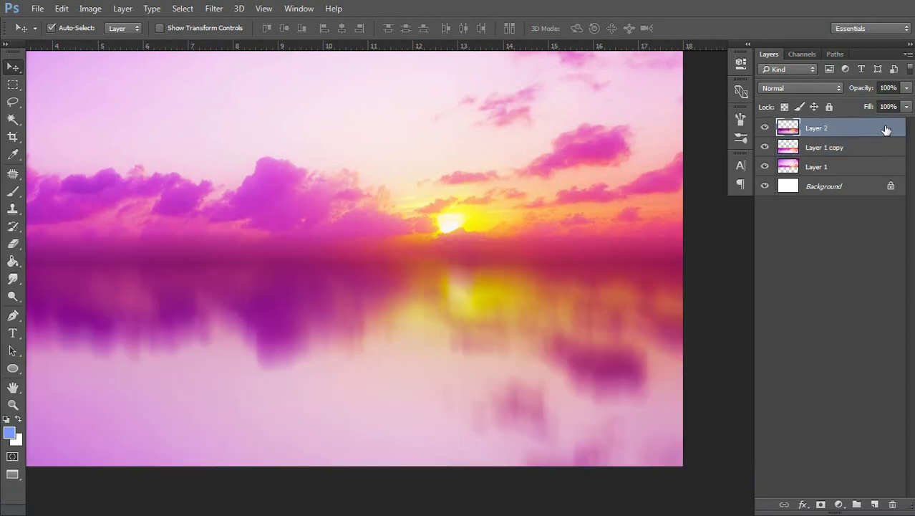
double_click(886, 130)
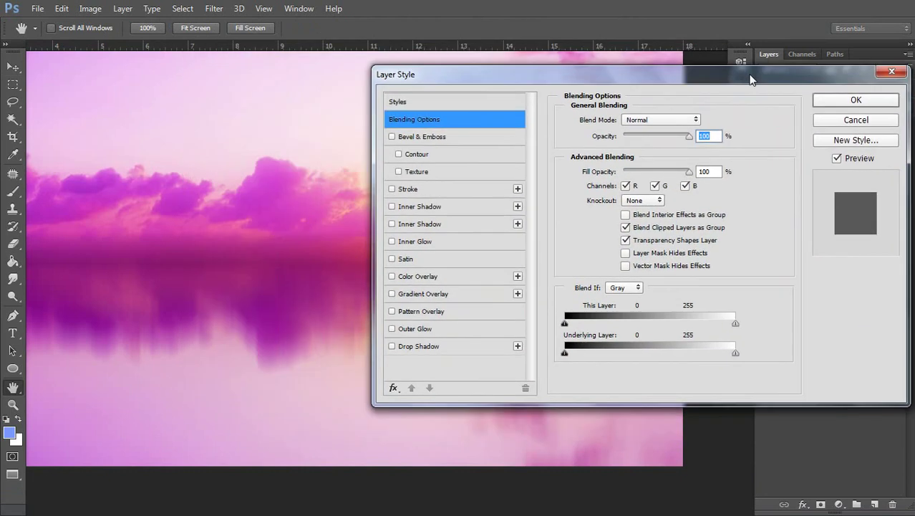
drag(566, 55, 653, 88)
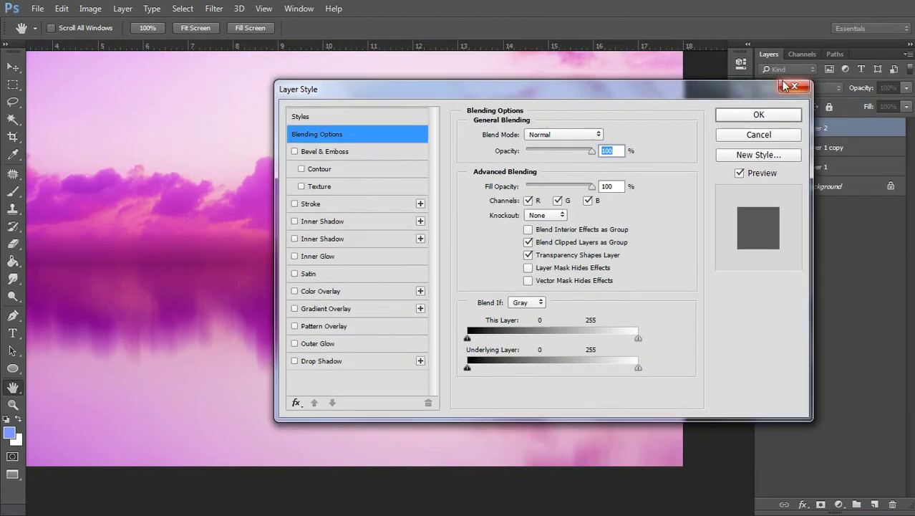
key(Return)
drag(510, 231, 356, 194)
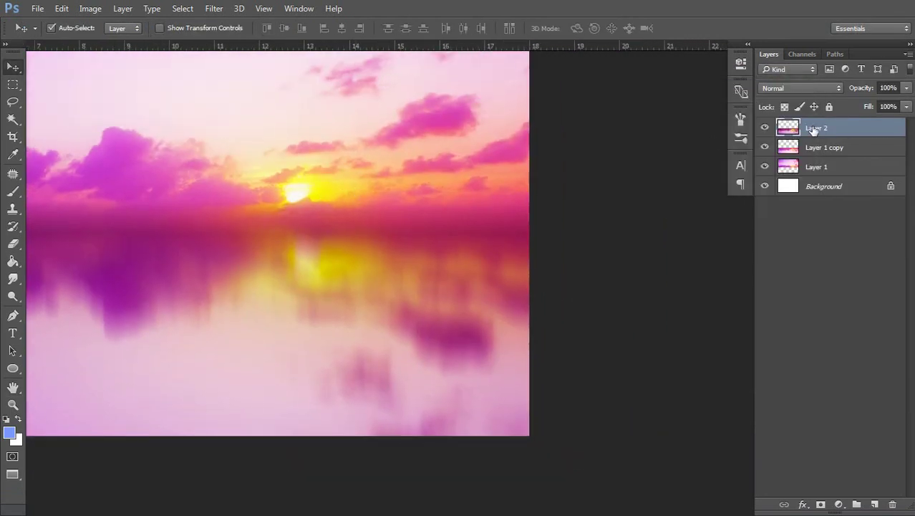
Set Layer 2's Underlying Layer blend sliders to 0 and 100/213, then fit the image on screen
double_click(845, 129)
drag(519, 91, 691, 54)
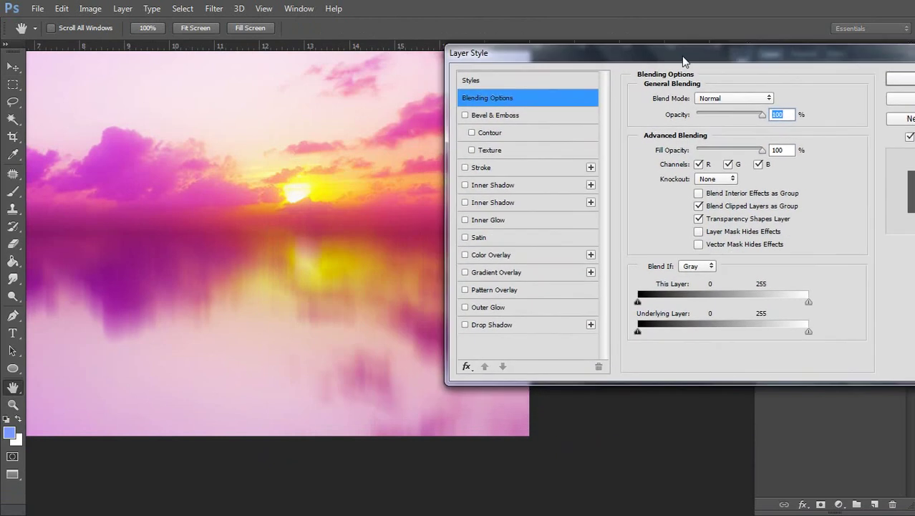
drag(808, 330, 768, 330)
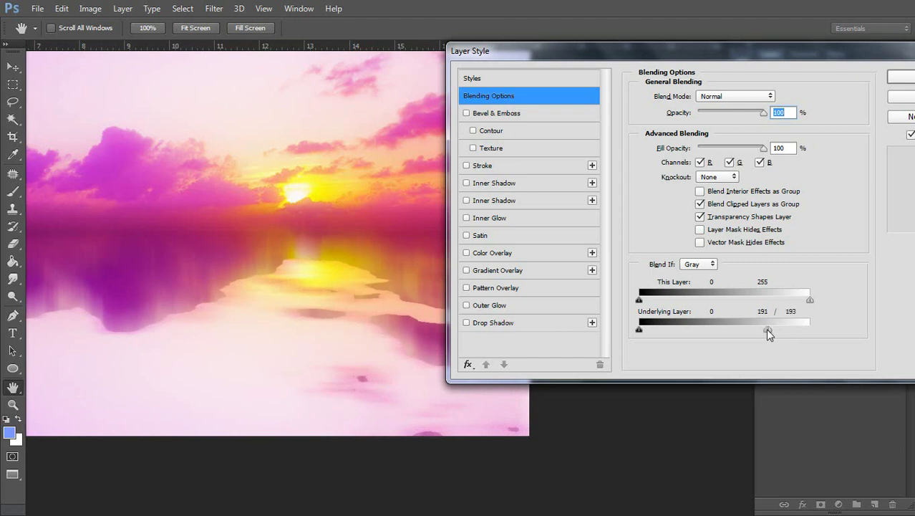
mouse_move(770, 333)
mouse_down()
mouse_move(799, 330)
mouse_move(719, 328)
mouse_up()
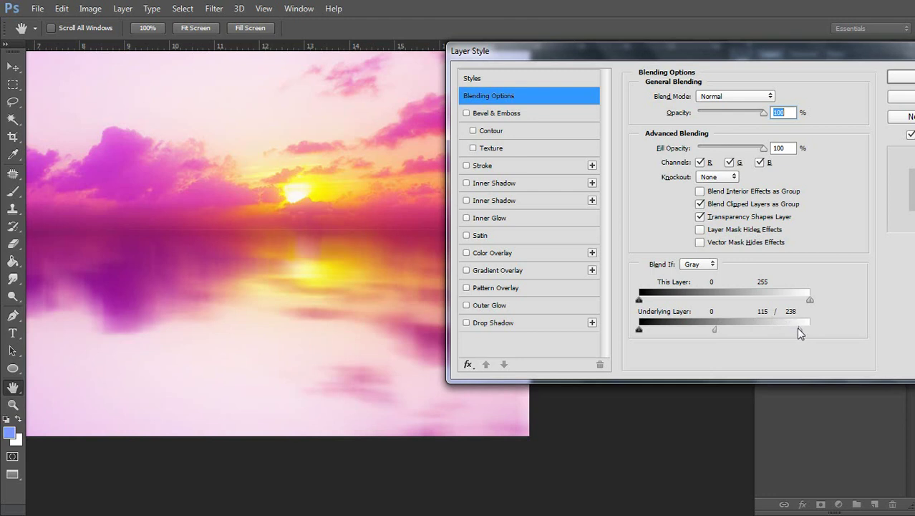
drag(779, 332, 782, 325)
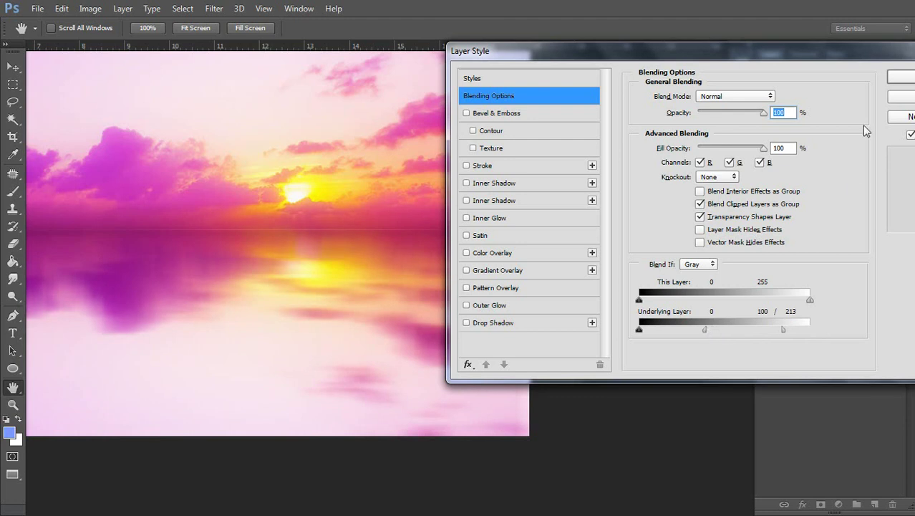
drag(815, 55, 672, 81)
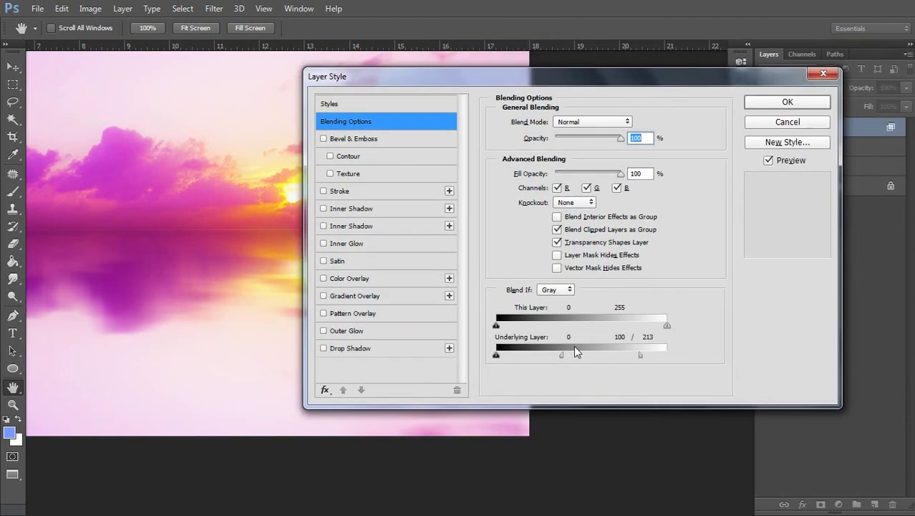
click(807, 106)
key(v)
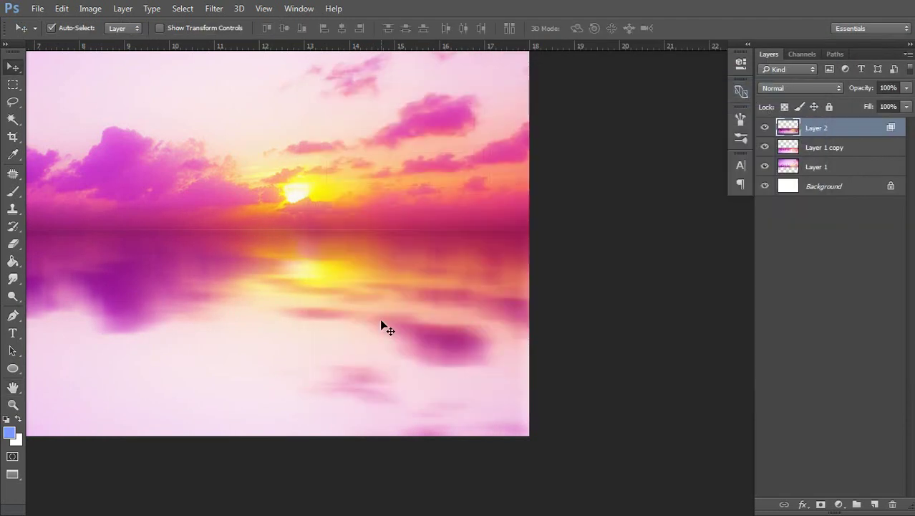
key(ctrl+minus)
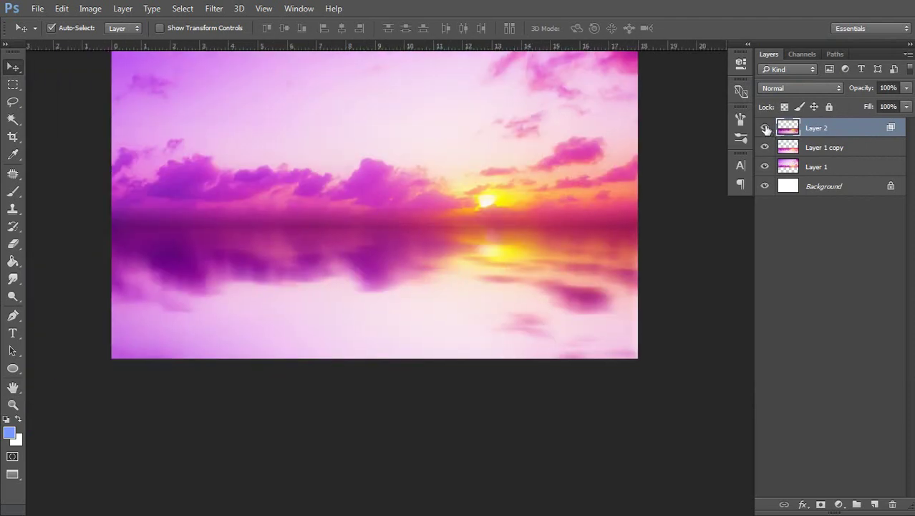
Toggle Layer 2 off and on to compare the reflection, then bring up the Filter menu
click(765, 127)
click(765, 128)
scroll(468, 276, up, 1)
scroll(549, 277, down, 2)
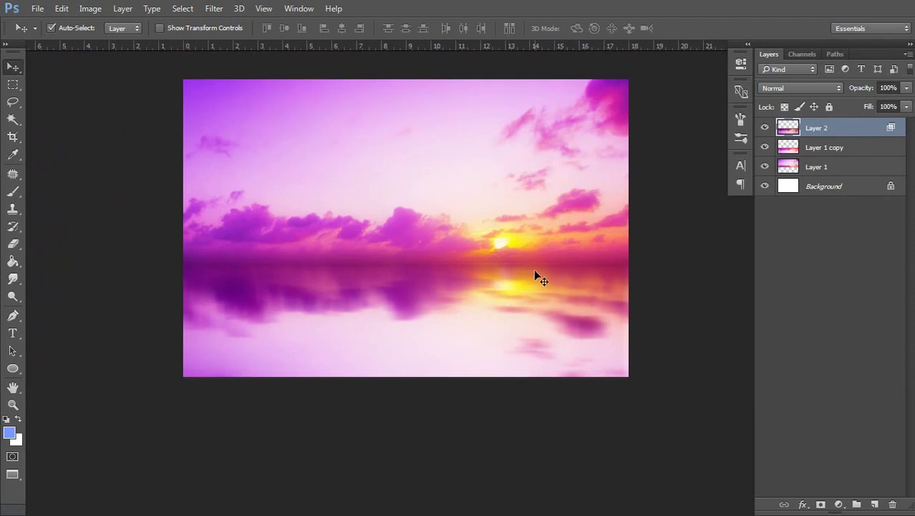
scroll(535, 271, up, 1)
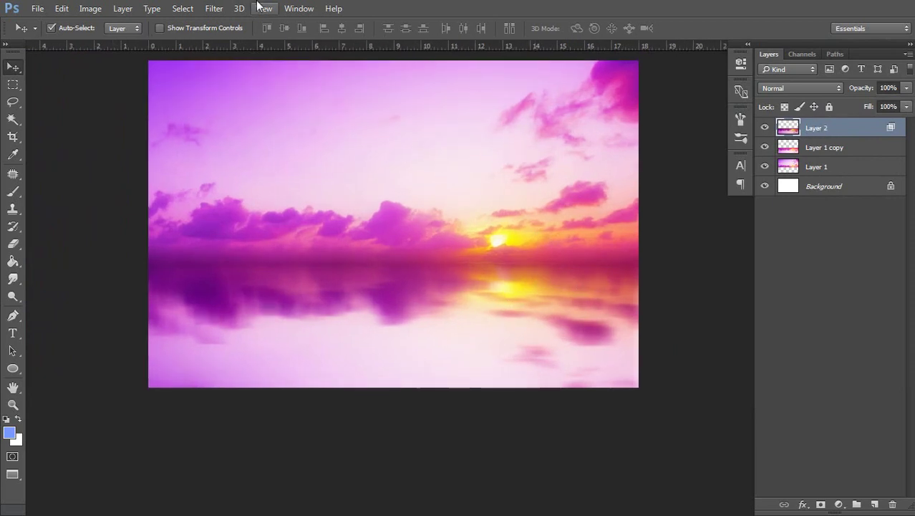
click(211, 8)
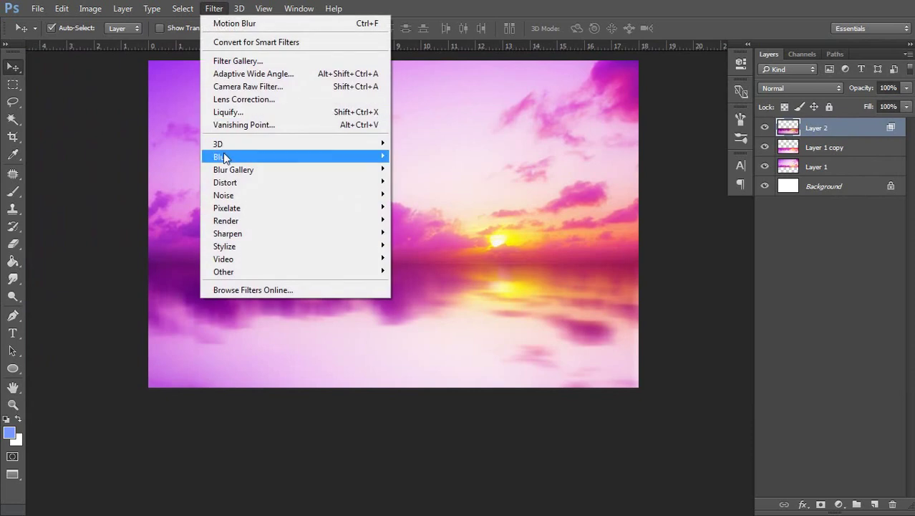
Apply a Camera Raw Filter to Layer 2 with Exposure -1.15 and Clarity +37
click(239, 89)
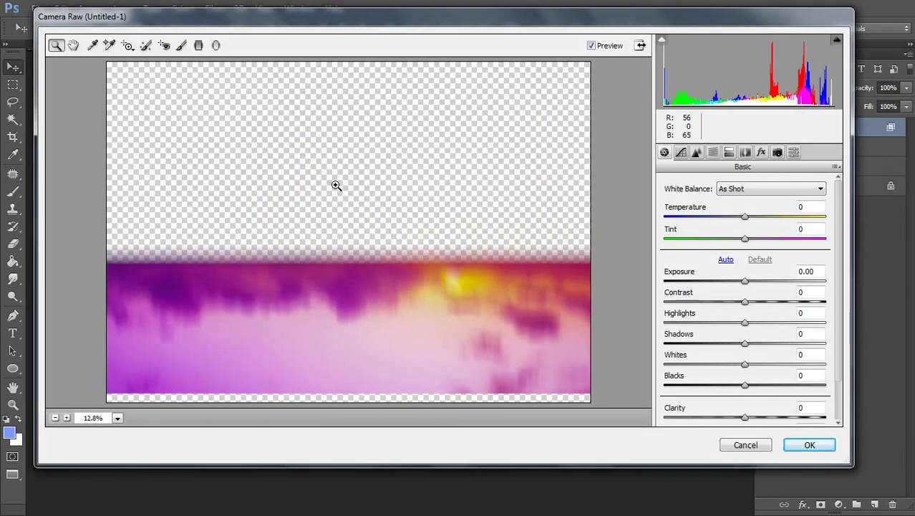
drag(745, 281, 729, 285)
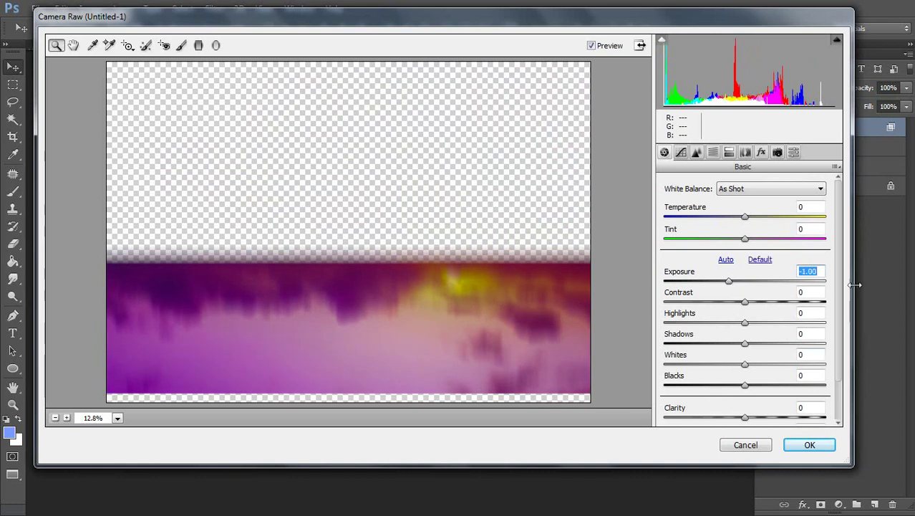
drag(840, 276, 839, 321)
drag(745, 373, 775, 379)
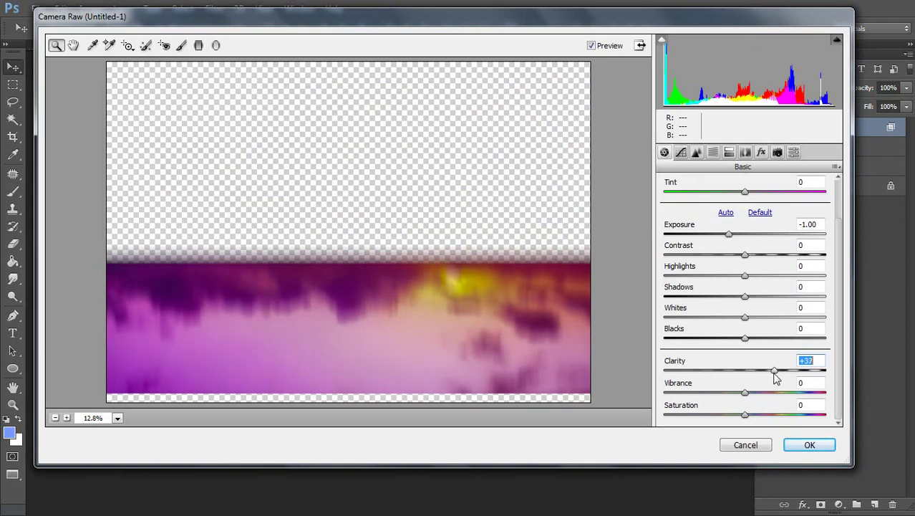
click(728, 236)
key(Down)
key(Down)
key(Down)
click(810, 445)
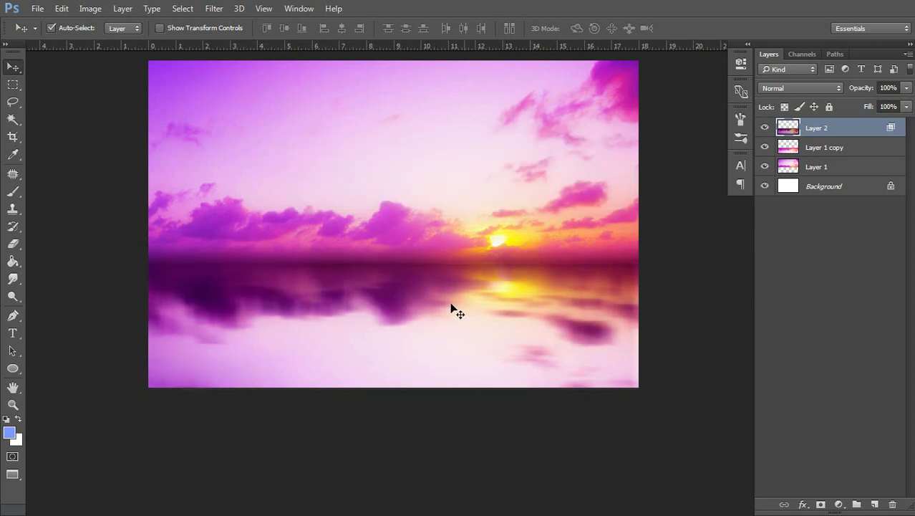
Duplicate Layer 2 through Layer 1 and merge the copies into one Layer 2 copy
drag(590, 217, 593, 240)
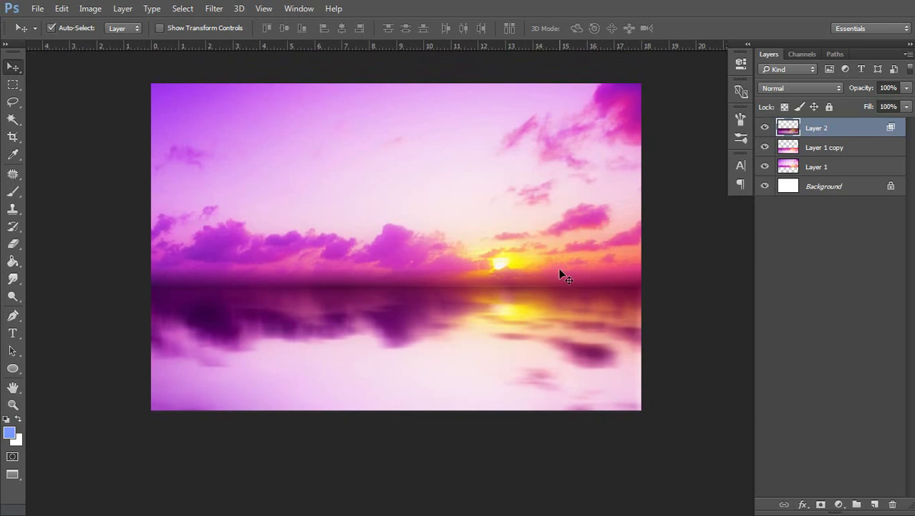
scroll(561, 275, down, 1)
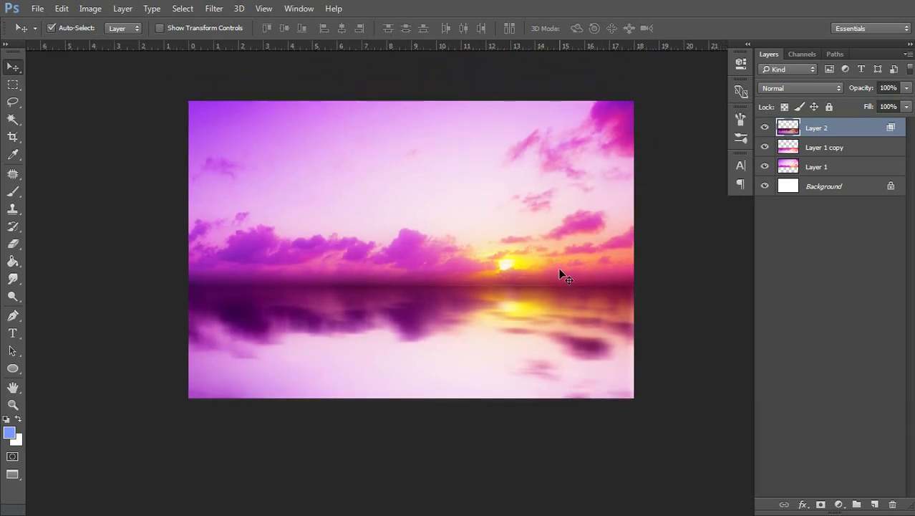
click(825, 170)
shift+click(848, 129)
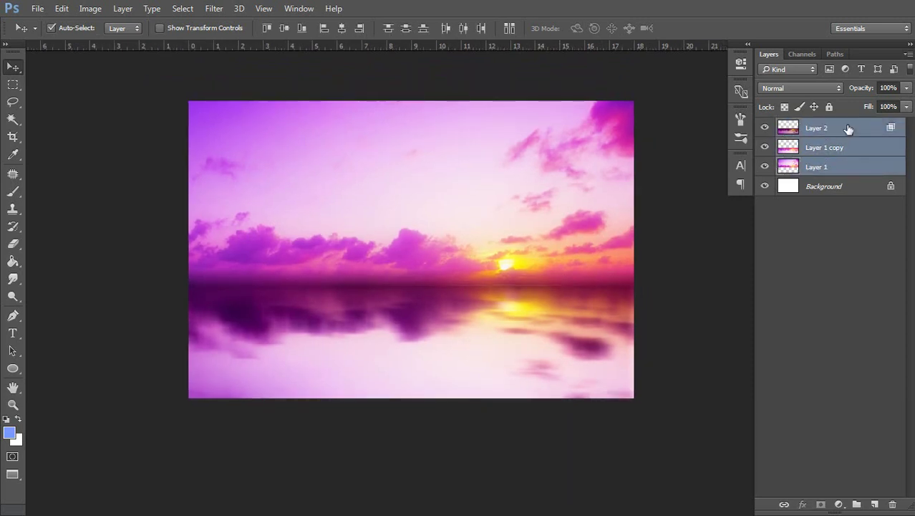
drag(847, 144, 875, 504)
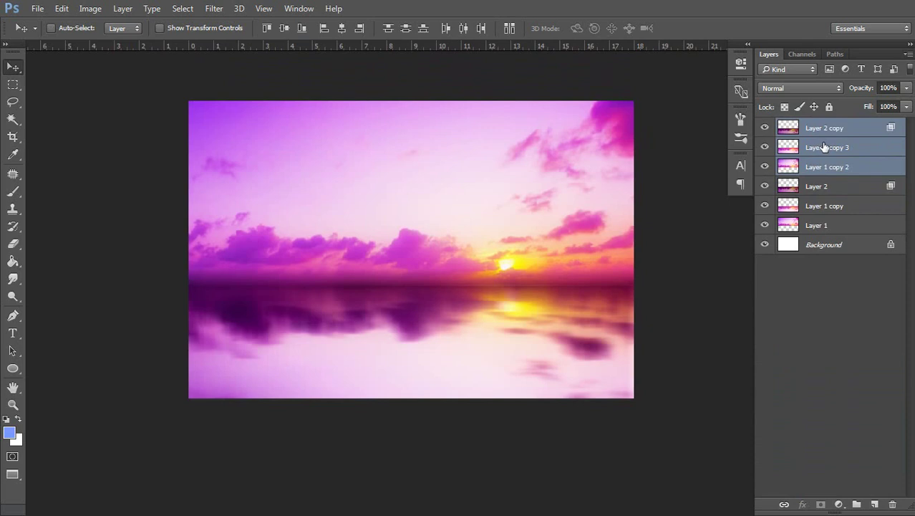
key(ctrl+e)
Toggle the merged Layer 2 copy's visibility to check it, then bring up the Filter menu
click(764, 128)
click(765, 129)
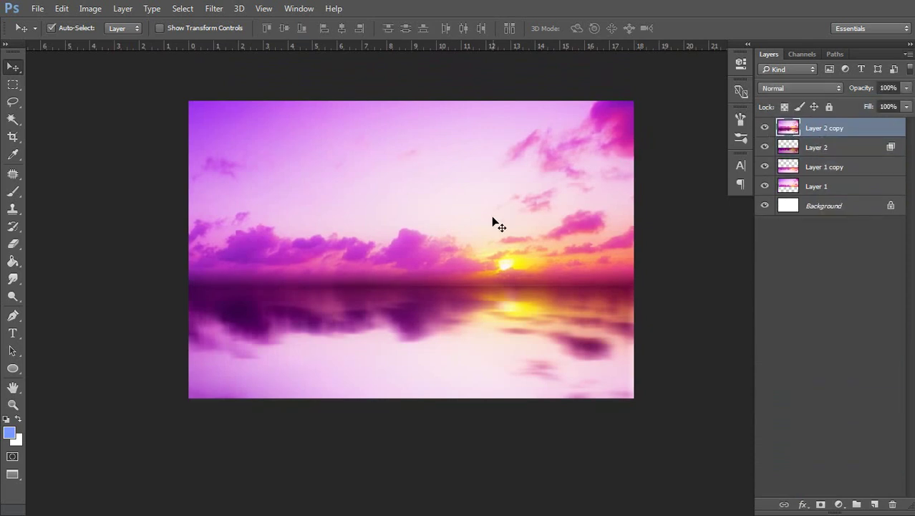
click(214, 9)
mouse_move(221, 157)
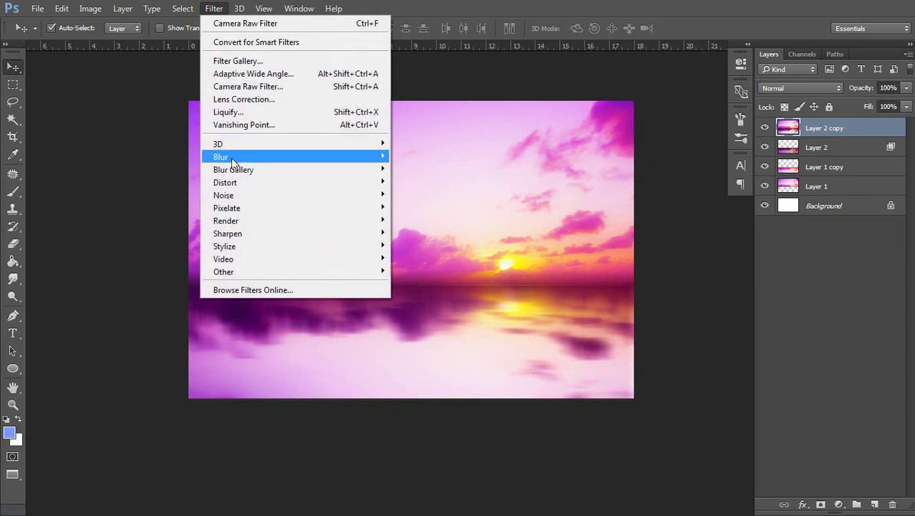
Apply a Camera Raw Filter to Layer 2 copy with Tint +9, Vibrance +22 and Clarity +7
click(286, 87)
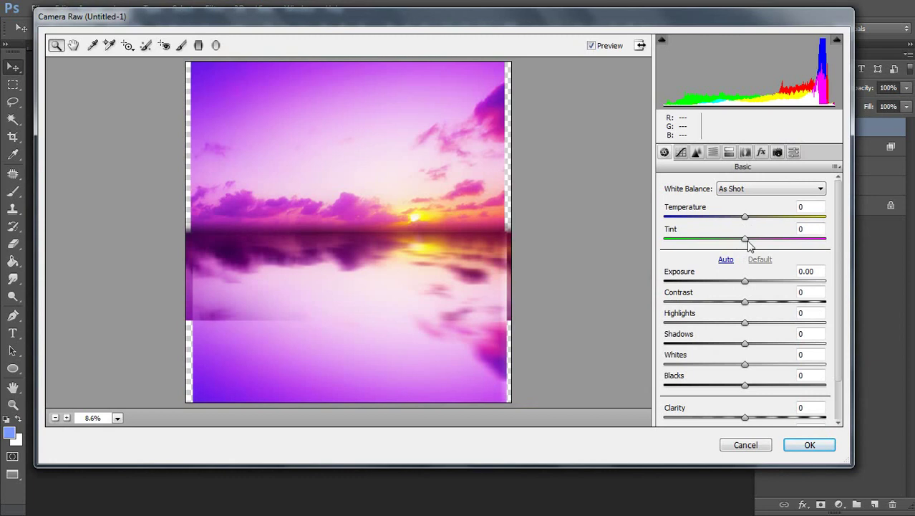
drag(748, 241, 755, 245)
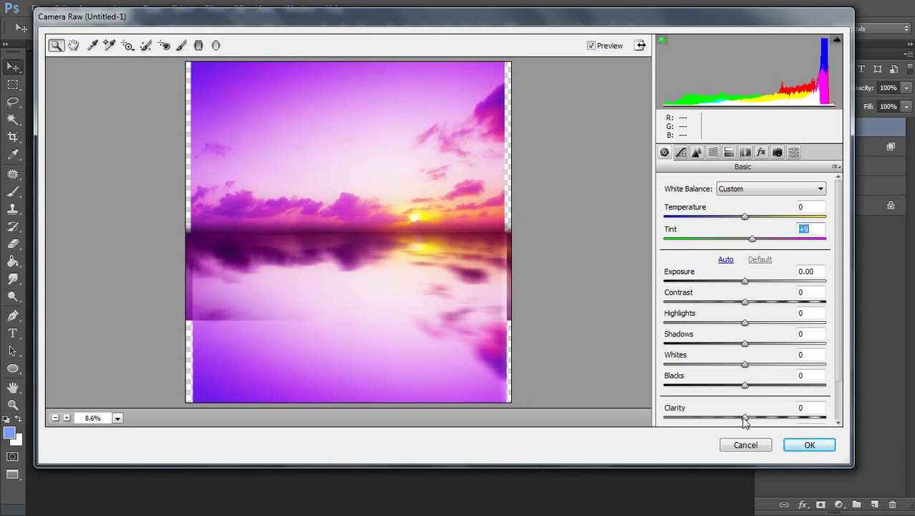
scroll(833, 247, down, 2)
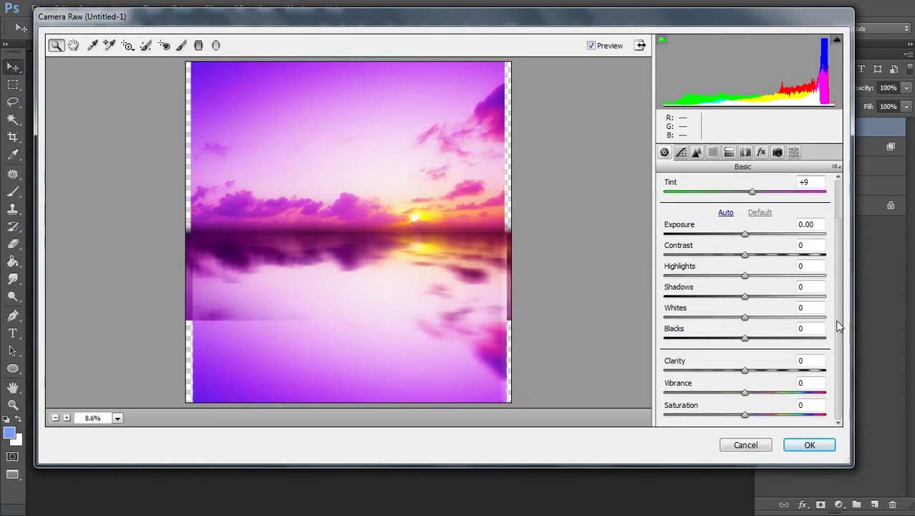
click(745, 393)
mouse_move(746, 393)
mouse_down()
mouse_move(762, 392)
mouse_move(752, 375)
mouse_up()
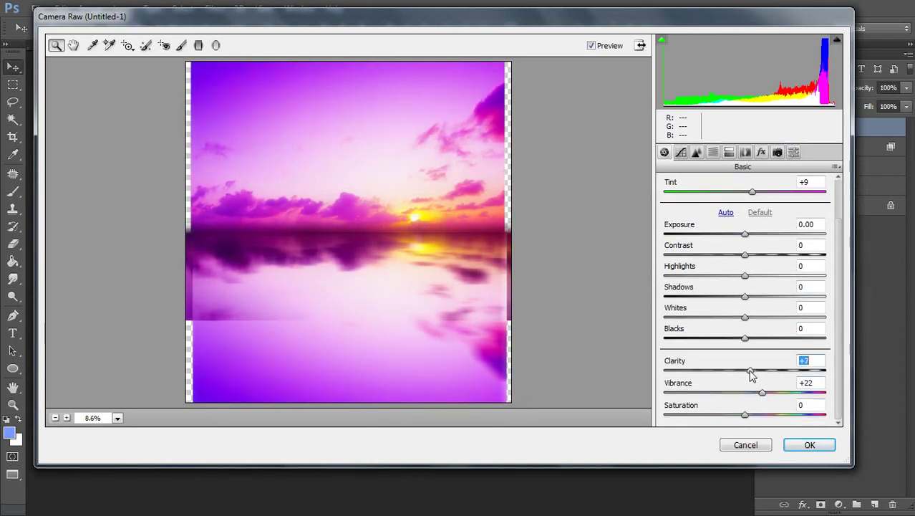
click(810, 444)
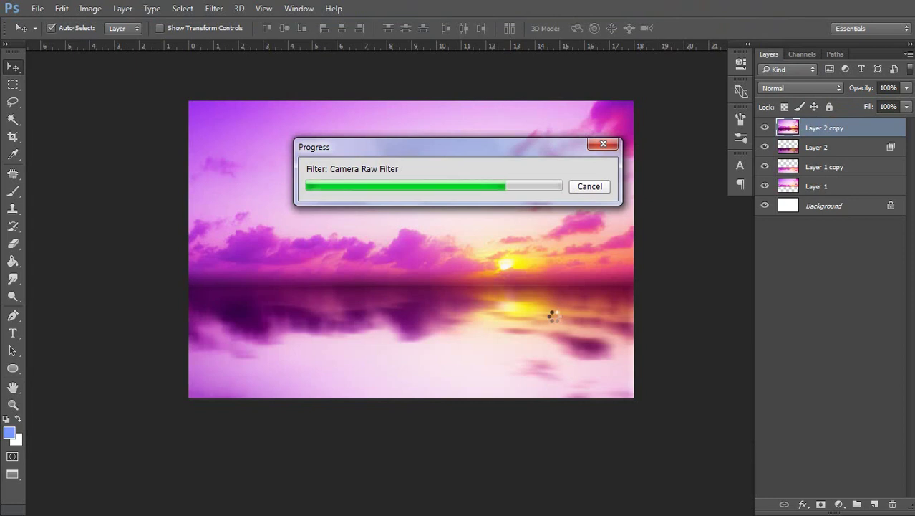
Show the finished composition in Full Screen Mode with rulers hidden, panning and zooming to frame it
key(ctrl+semicolon)
key(ctrl+semicolon)
key(f)
key(f)
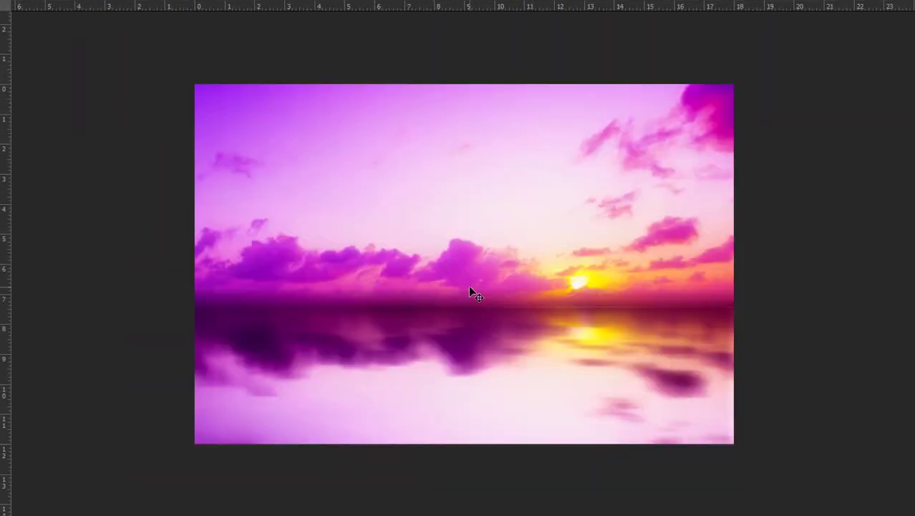
key(ctrl+r)
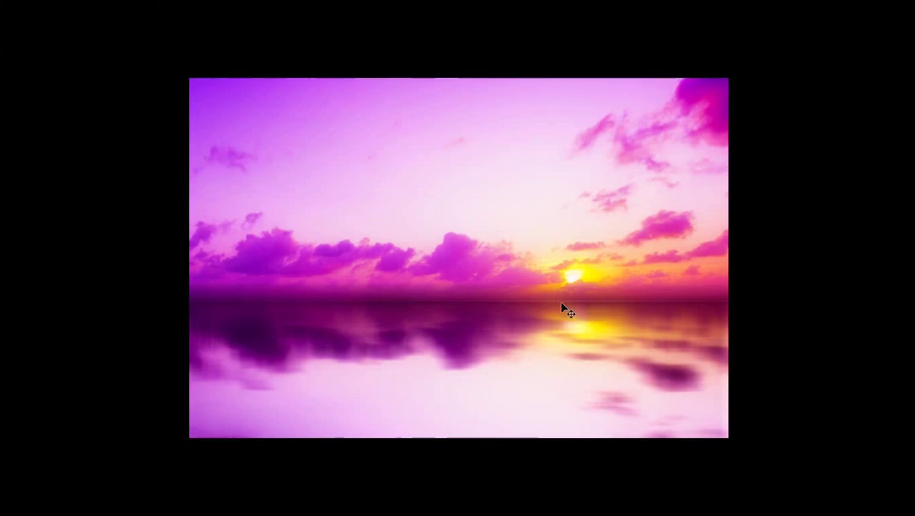
drag(560, 306, 535, 292)
scroll(469, 287, up, 1)
mouse_move(474, 325)
mouse_down()
mouse_move(478, 316)
mouse_move(480, 325)
mouse_up()
scroll(480, 324, down, 1)
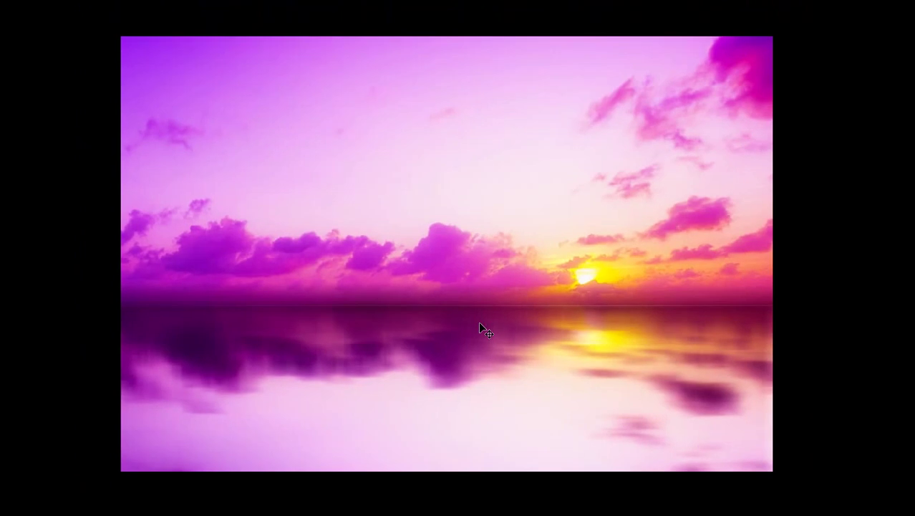